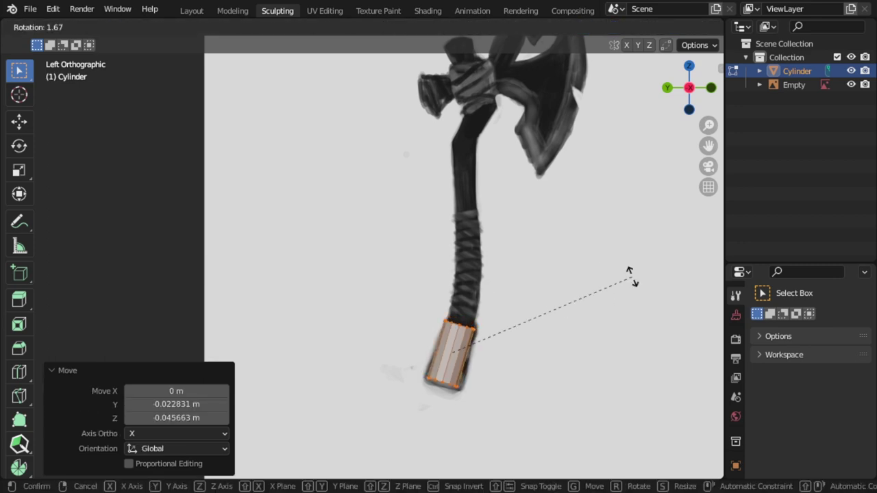
Extrude the handle's top loop upward in segments, tilting the top to follow the sketch's bend
key("e")
left_click(635, 253)
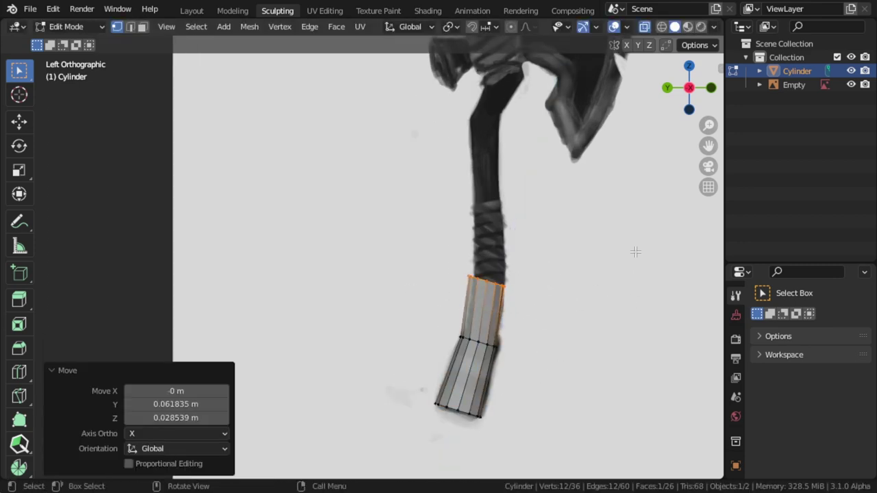
key("e")
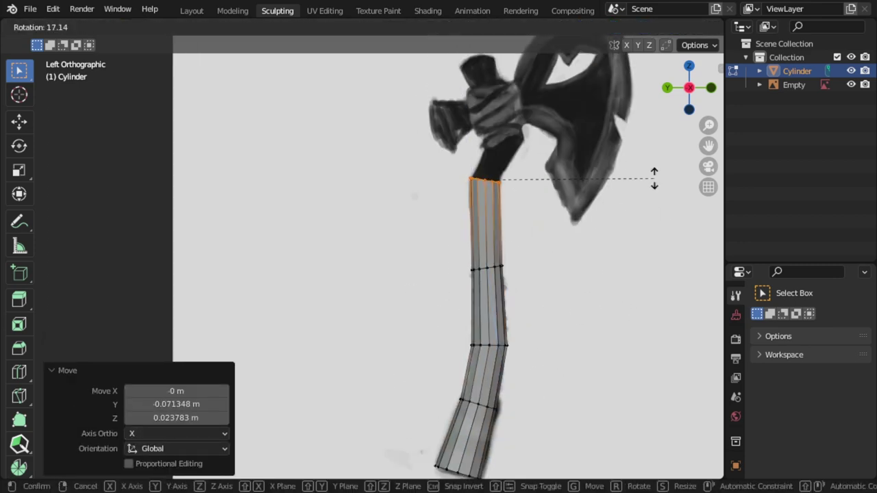
key("r")
left_click(506, 136)
key("e")
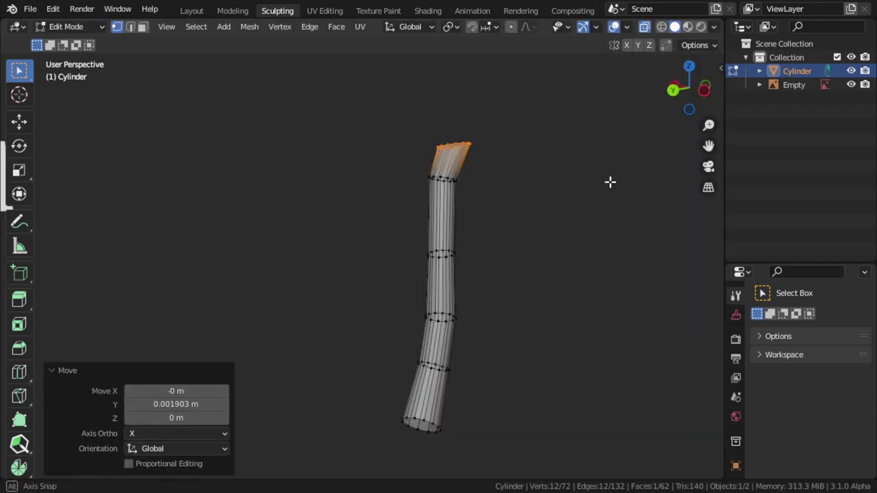
Extrude the top loop into a cap segment and place a first vertex along the blade sketch
key("e")
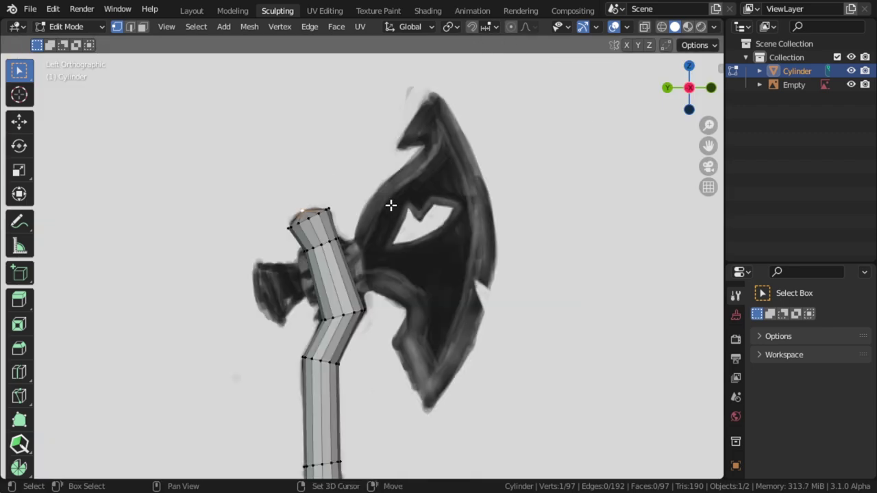
left_click(458, 165)
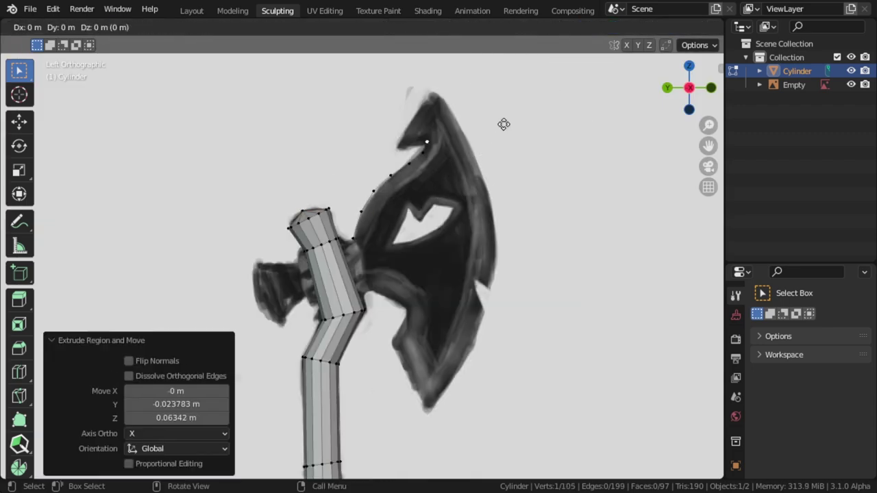
key("e")
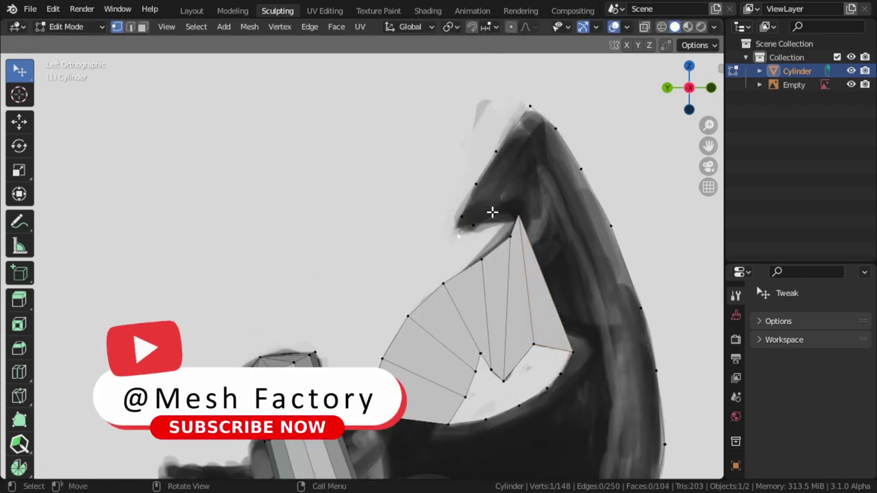
left_click(476, 183)
Fill the blade outline with faces, undoing two bad fills and extending toward the handle
middle_click_drag(475, 182, 522, 215, "ctrl")
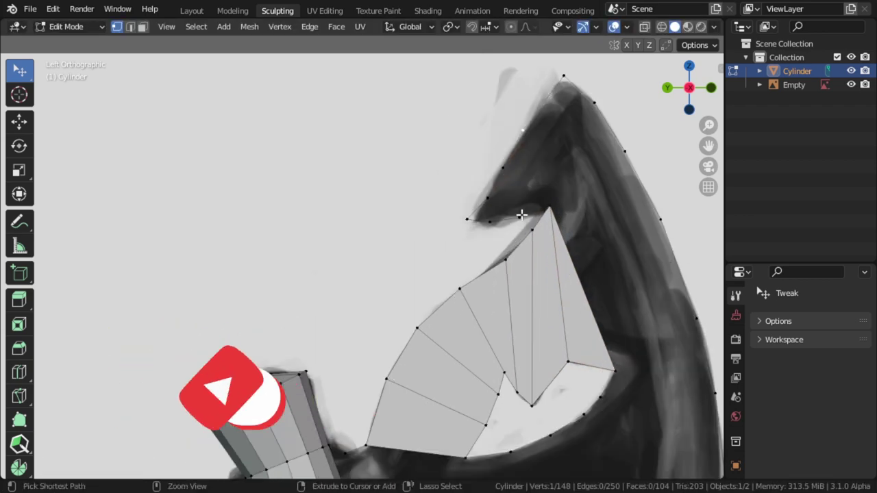
scroll(510, 270, "down", 1)
key("f")
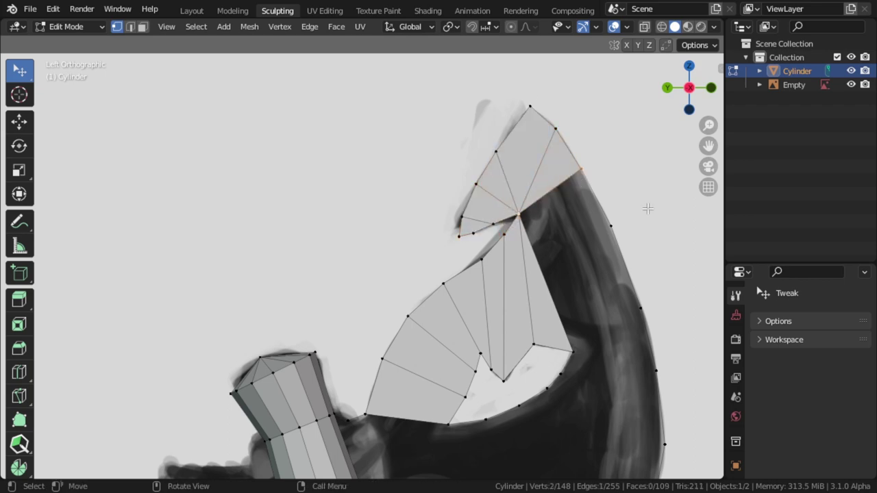
mouse_move(570, 277)
middle_mouse_down()
mouse_move(472, 286)
mouse_move(494, 216)
middle_mouse_up()
key("KP_3")
key("f")
key("ctrl+z")
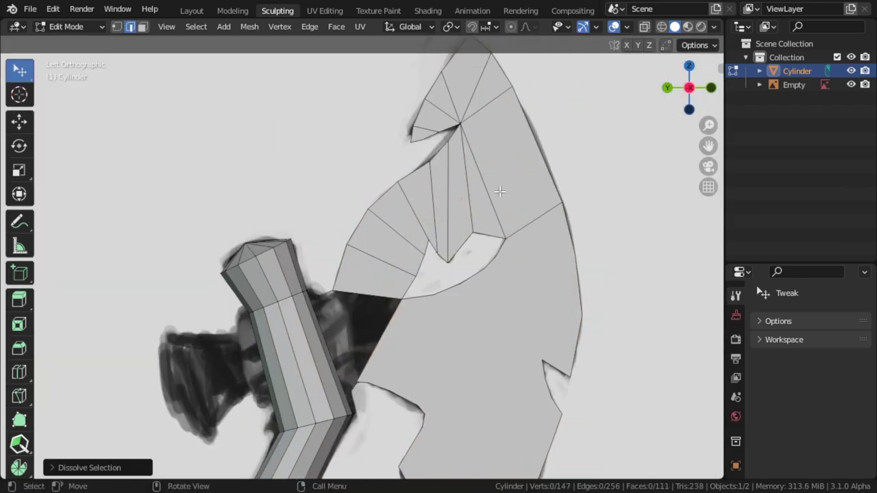
key("ctrl+z")
key("ctrl+z")
key("ctrl+z")
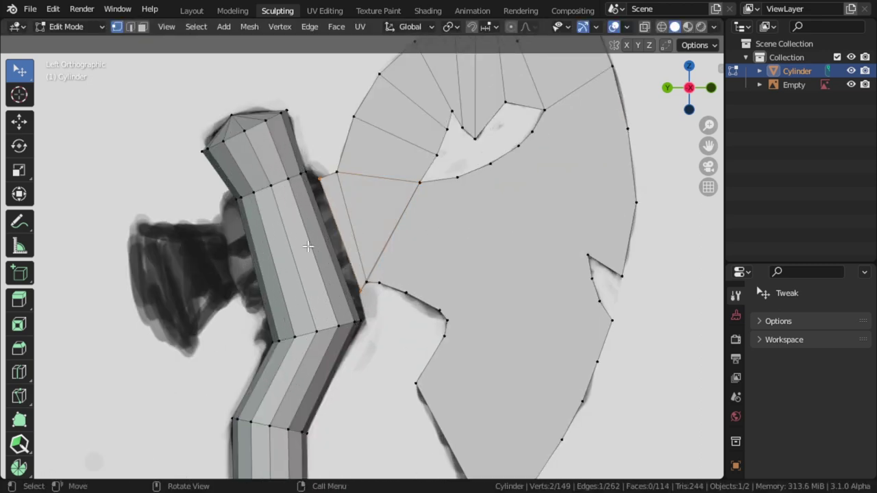
middle_click_drag(397, 258, 411, 233, "shift")
key("e")
left_click(374, 228)
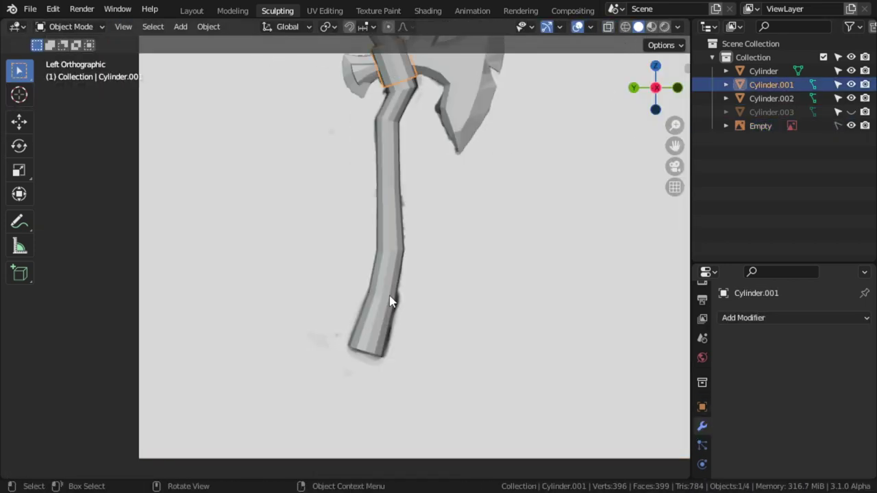
Extrude the selected end faces of the pommel cylinder at the handle's base
key("e")
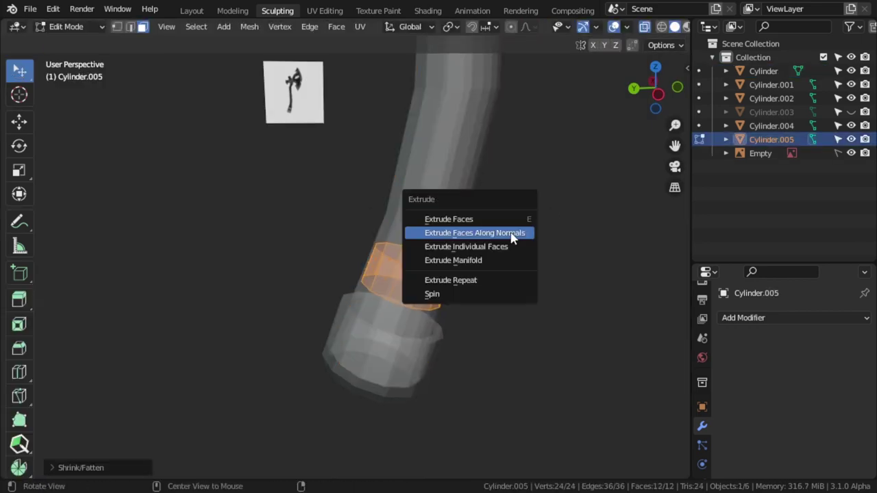
Push the selected handle face band outward along its normals
left_click(513, 236)
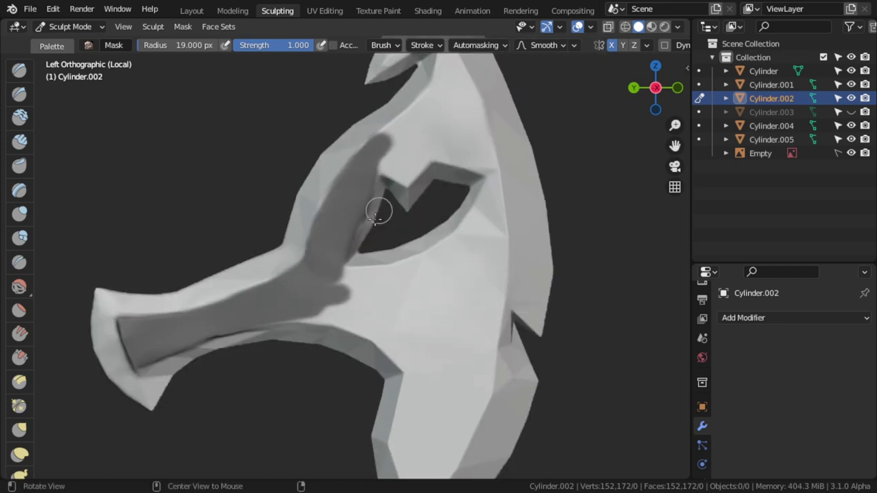
Save, then flatten one side of the blade with a Line Project stroke in front view
key("ctrl+s")
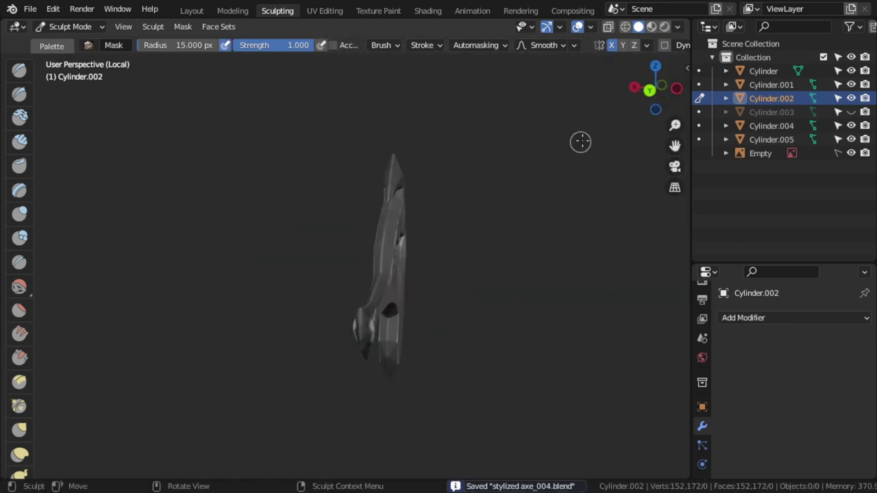
middle_click_drag(310, 214, 432, 322)
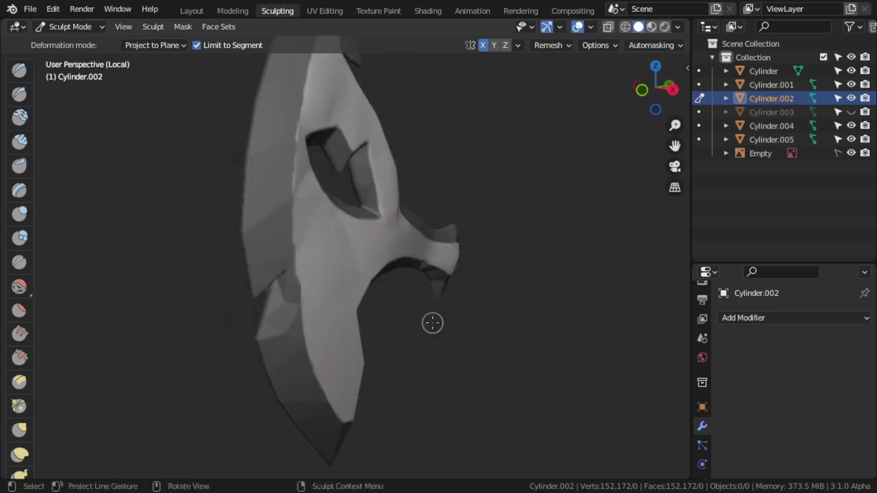
mouse_move(411, 268)
middle_mouse_down()
mouse_move(343, 226)
mouse_move(393, 185)
middle_mouse_up()
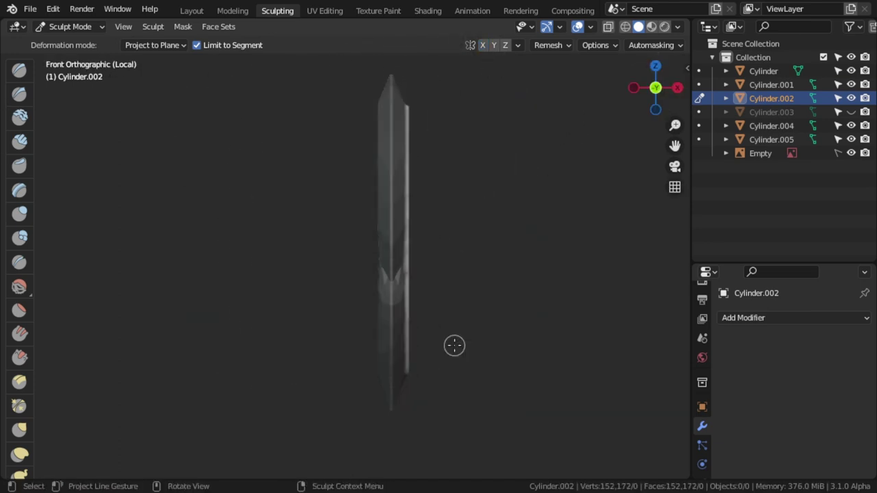
middle_click_drag(620, 314, 538, 137)
middle_click_drag(368, 212, 401, 96, "alt")
left_click_drag(400, 96, 396, 445)
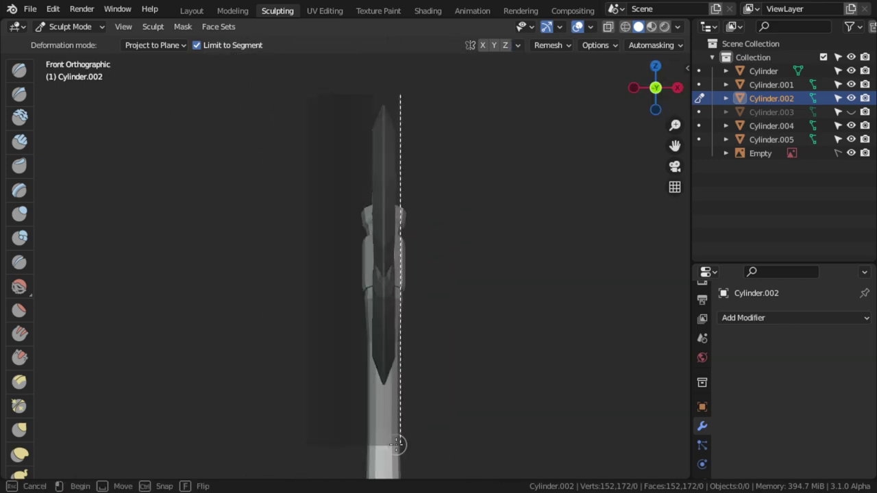
mouse_move(437, 300)
middle_mouse_down()
mouse_move(329, 294)
mouse_move(308, 363)
mouse_move(480, 251)
mouse_move(416, 296)
mouse_move(548, 240)
mouse_move(411, 336)
mouse_move(393, 392)
mouse_move(332, 329)
mouse_move(440, 289)
middle_mouse_up()
Cycle through Grab, Draw, Crease, Pinch and Snake Hook brushes, settling on Scrape
key("g")
key("x")
mouse_move(331, 323)
middle_mouse_down()
mouse_move(364, 306)
mouse_move(390, 260)
mouse_move(454, 295)
mouse_move(517, 243)
mouse_move(417, 285)
middle_mouse_up()
key("shift+c")
key("p")
key("k")
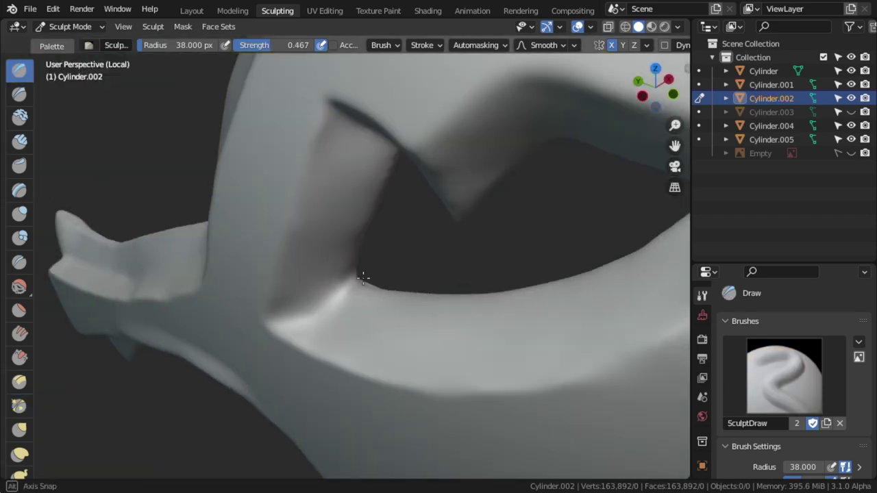
key("g")
mouse_move(362, 276)
middle_mouse_down()
mouse_move(283, 342)
mouse_move(333, 335)
mouse_move(337, 279)
mouse_move(320, 329)
mouse_move(466, 163)
mouse_move(421, 265)
middle_mouse_up()
key("shift+t")
From the back view, sharpen the blade hole edges with enlarged Scrape, Pinch and Grab brushes
key("f")
key("ctrl+KP_1")
key("q")
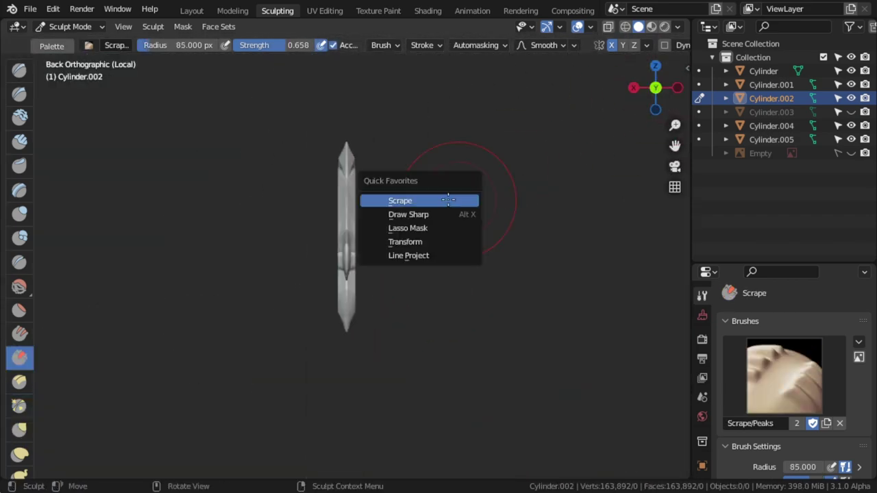
middle_click_drag(441, 85, 409, 365, "alt")
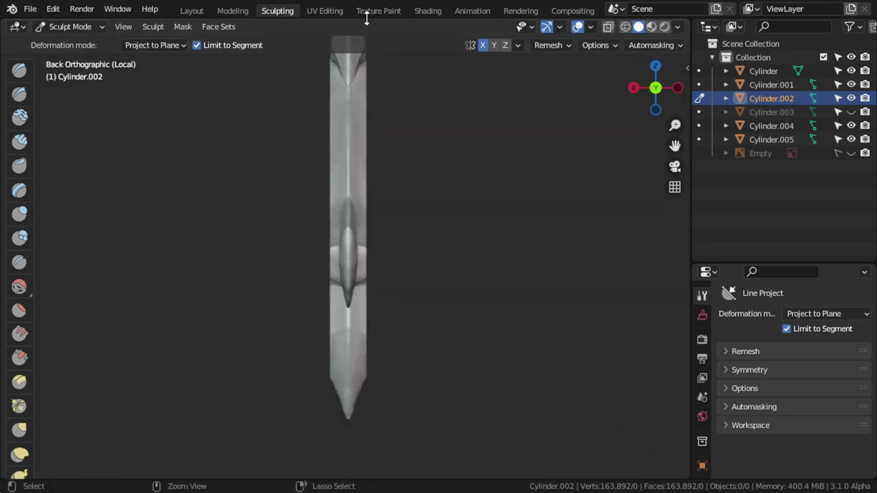
mouse_move(367, 17)
middle_mouse_down()
mouse_move(386, 249)
mouse_move(411, 205)
middle_mouse_up()
scroll(435, 231, "down", 4)
scroll(457, 244, "up", 6)
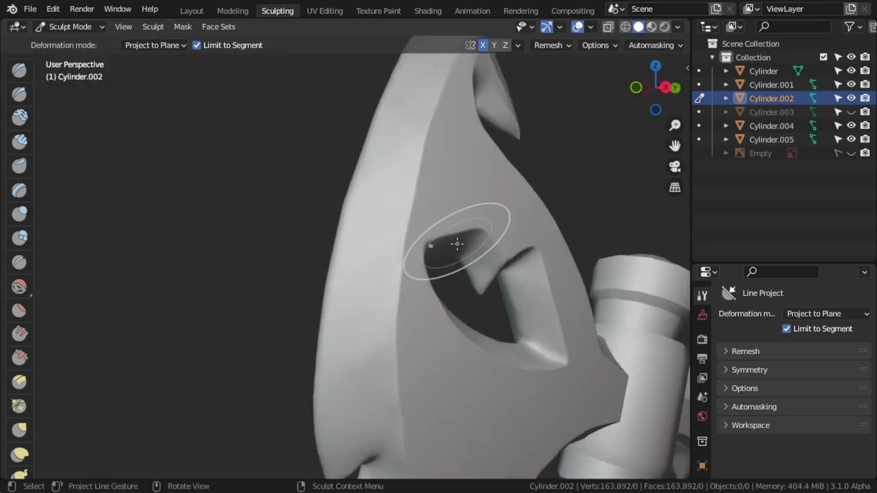
key("p")
scroll(457, 244, "down", 5)
middle_click_drag(431, 307, 376, 303)
middle_click_drag(445, 233, 364, 352)
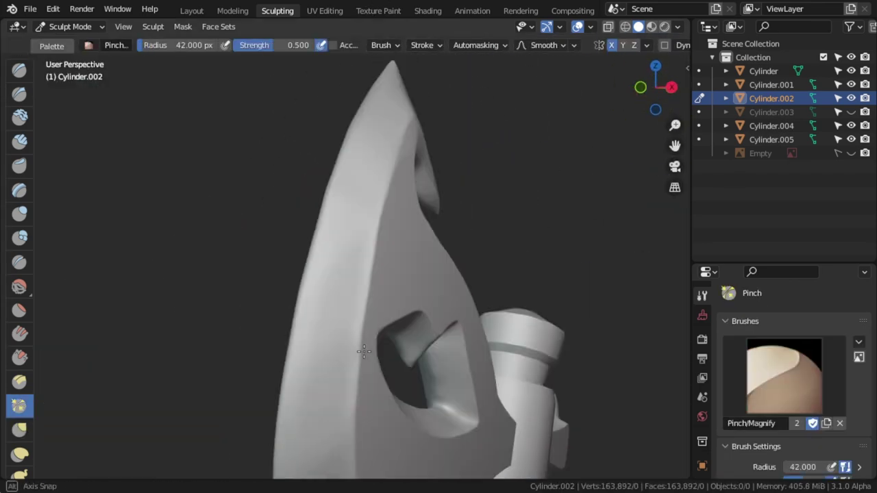
mouse_move(406, 213)
middle_mouse_down()
mouse_move(622, 88)
mouse_move(284, 366)
middle_mouse_up()
key("g")
scroll(280, 304, "down", 2)
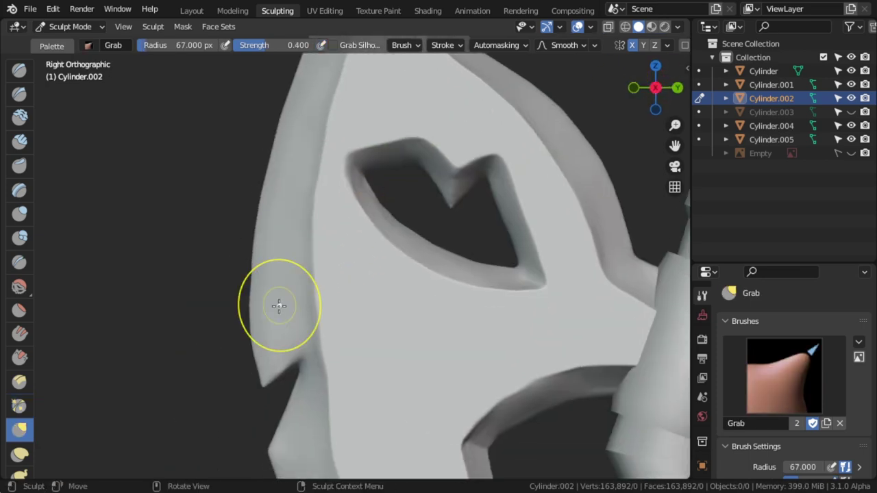
scroll(358, 253, "down", 2)
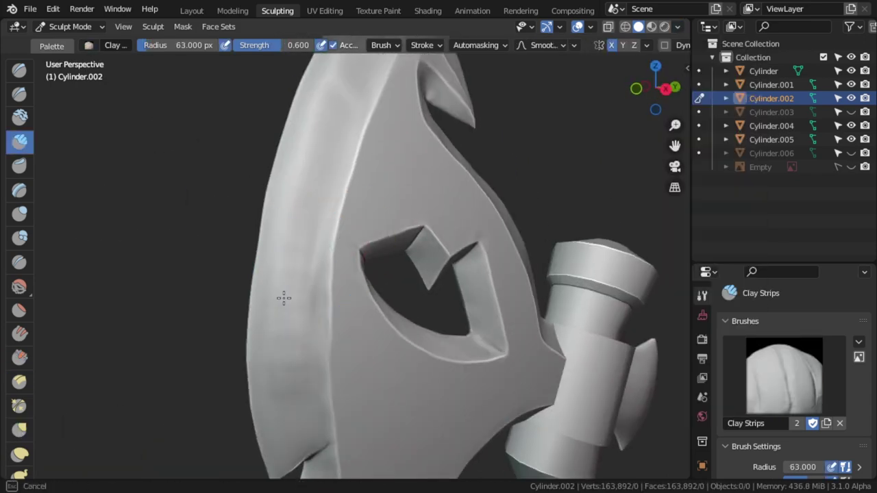
Orbit slightly around the axe to view the blade and handle
middle_click_drag(284, 298, 329, 310)
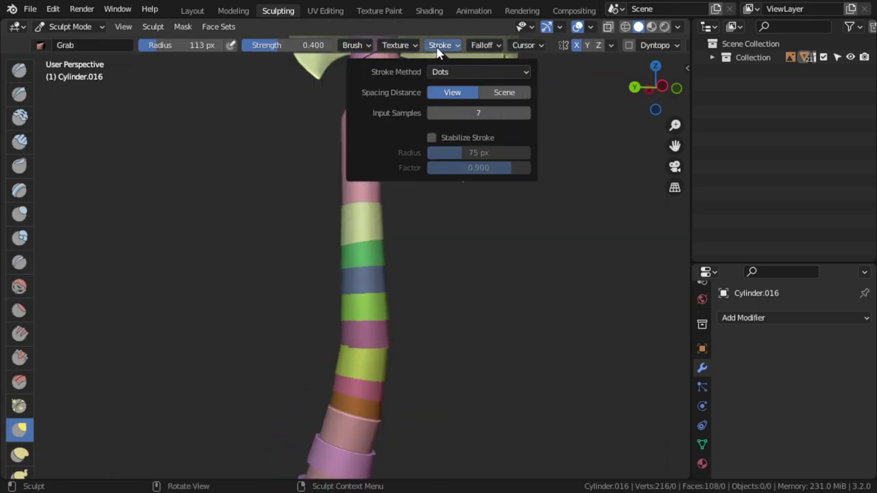
Show the Grab brush settings and orbit around the wrapped handle
left_click(701, 362)
scroll(786, 357, "up", 3)
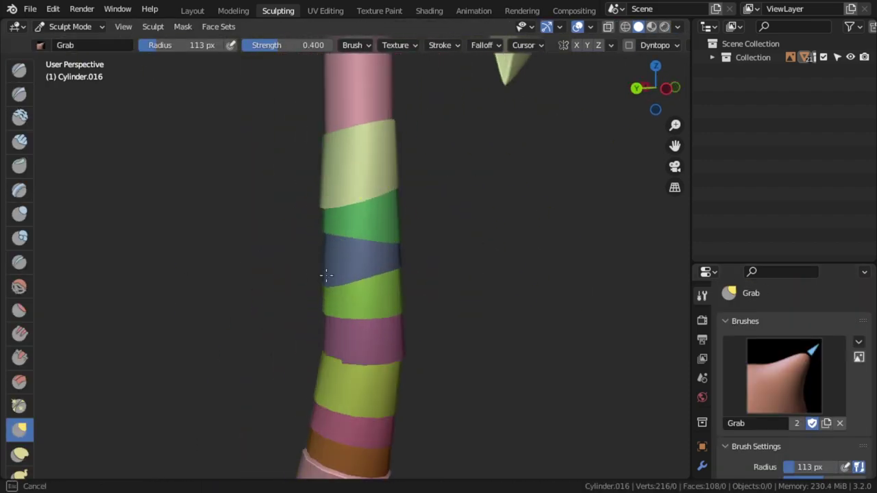
mouse_move(326, 276)
middle_mouse_down()
mouse_move(215, 272)
mouse_move(421, 240)
mouse_move(274, 280)
mouse_move(329, 265)
middle_mouse_up()
middle_click_drag(249, 237, 540, 241)
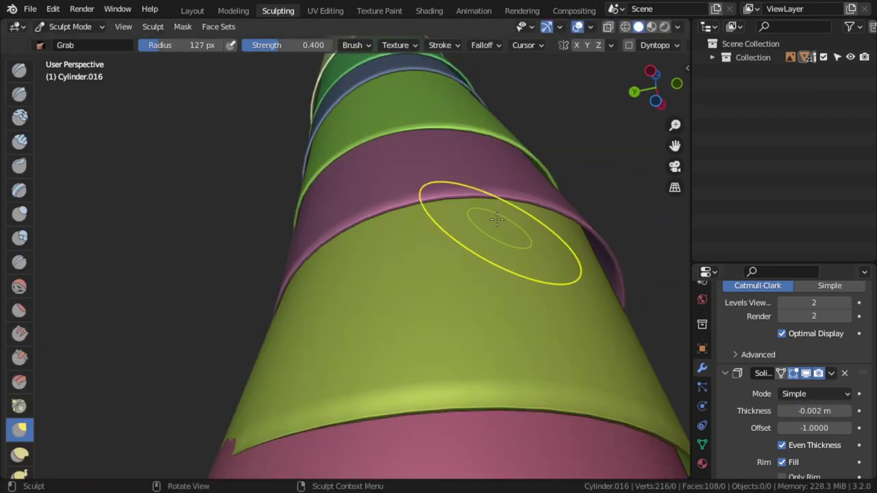
Raise the wraps' subdivision level and check them from several angles
left_click(854, 378)
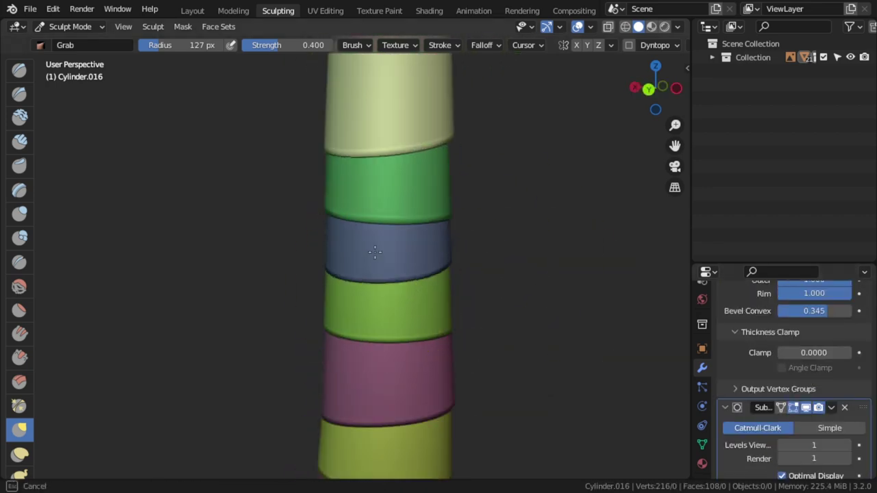
middle_click_drag(364, 236, 370, 292)
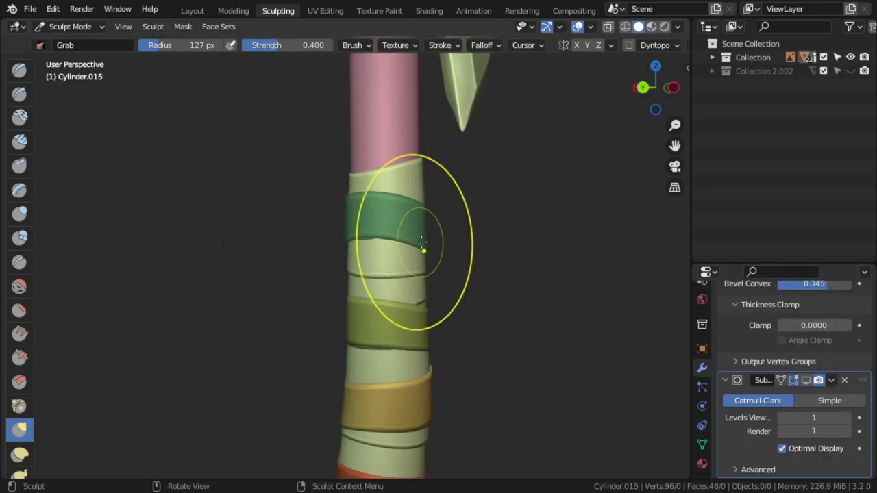
middle_click_drag(482, 266, 360, 364)
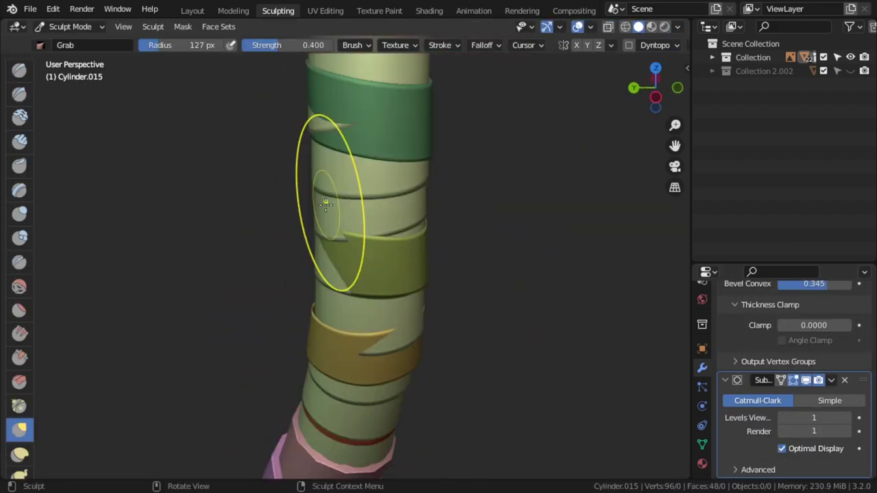
middle_click_drag(325, 203, 488, 340)
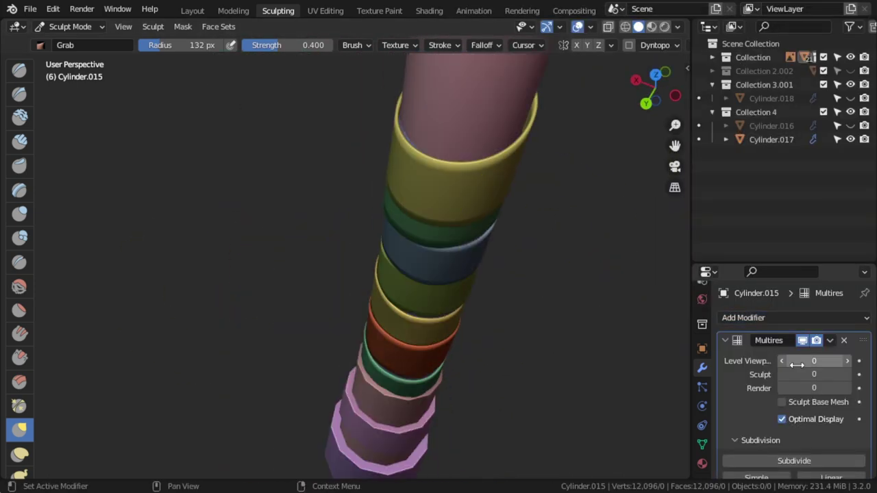
Add a Multires level, then crease folds into the yellow wrap band
left_click(794, 460)
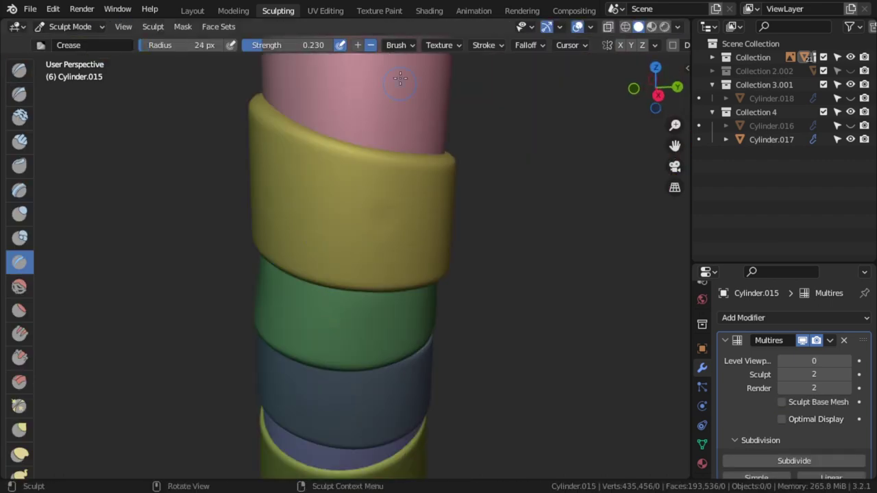
left_click(396, 44)
left_click_drag(357, 201, 319, 133)
mouse_move(320, 133)
middle_mouse_down("ctrl")
mouse_move(353, 192)
mouse_move(303, 202)
mouse_move(394, 209)
mouse_move(313, 231)
mouse_move(388, 288)
mouse_move(440, 196)
middle_mouse_up("ctrl")
middle_click_drag(403, 157, 362, 204)
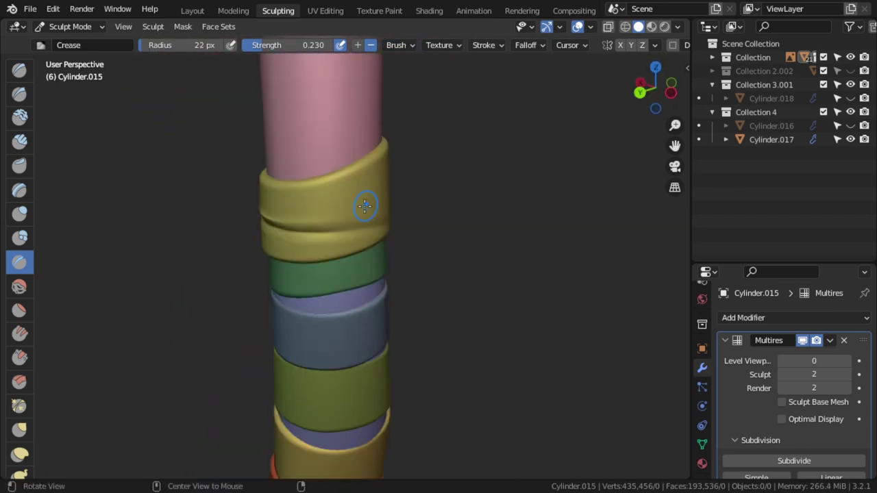
left_click(678, 26)
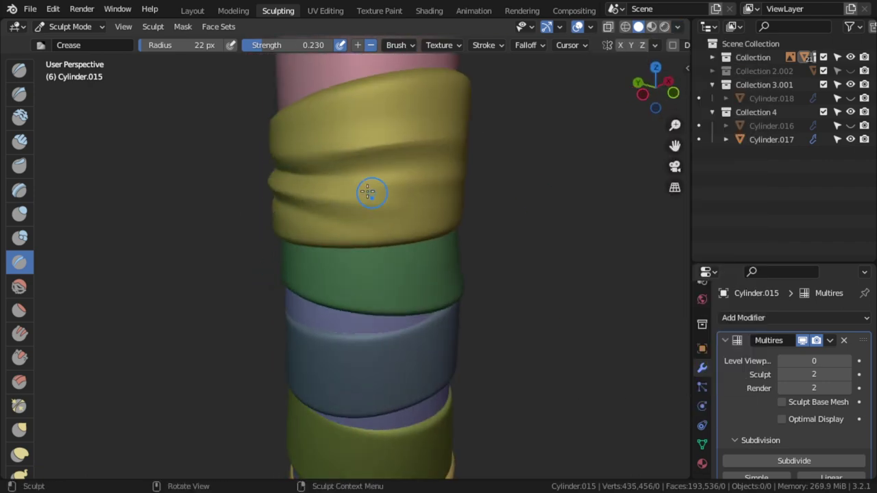
Set crease strength to 0.176 and crease folds into the green band
mouse_move(465, 235)
middle_mouse_down()
mouse_move(435, 222)
mouse_move(505, 251)
middle_mouse_up()
scroll(505, 251, "up", 3)
key("f")
key("shift+f")
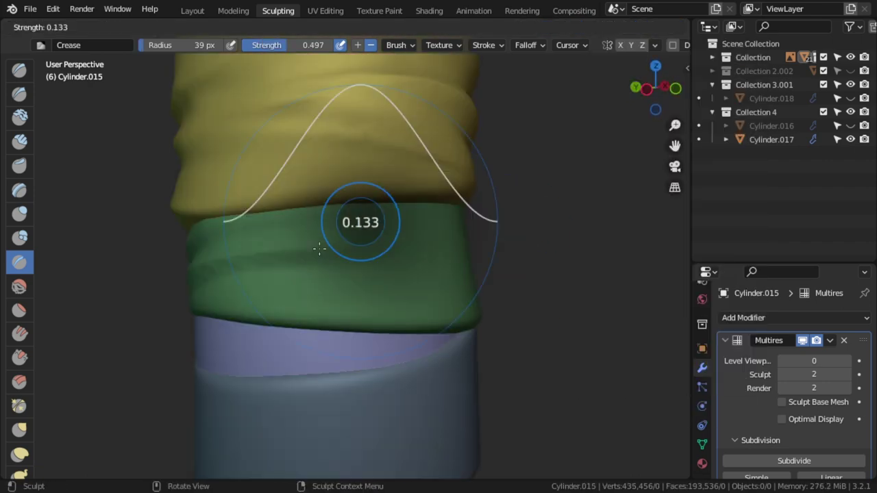
mouse_move(340, 248)
middle_mouse_down()
mouse_move(464, 274)
mouse_move(370, 320)
middle_mouse_up()
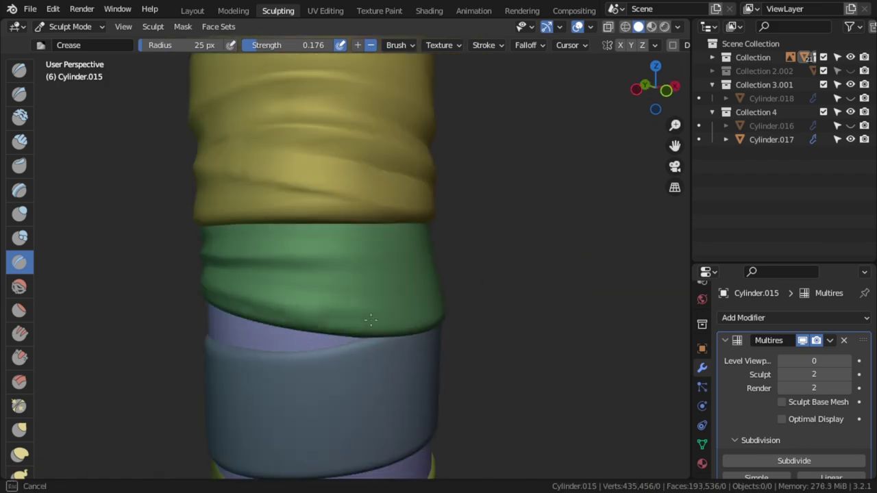
middle_click_drag(497, 271, 226, 293)
middle_click_drag(276, 279, 248, 283)
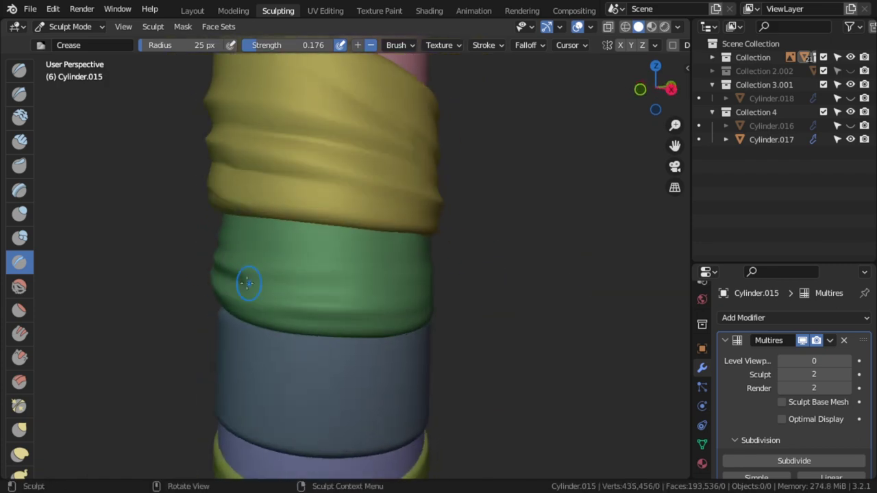
middle_click_drag(450, 303, 442, 312)
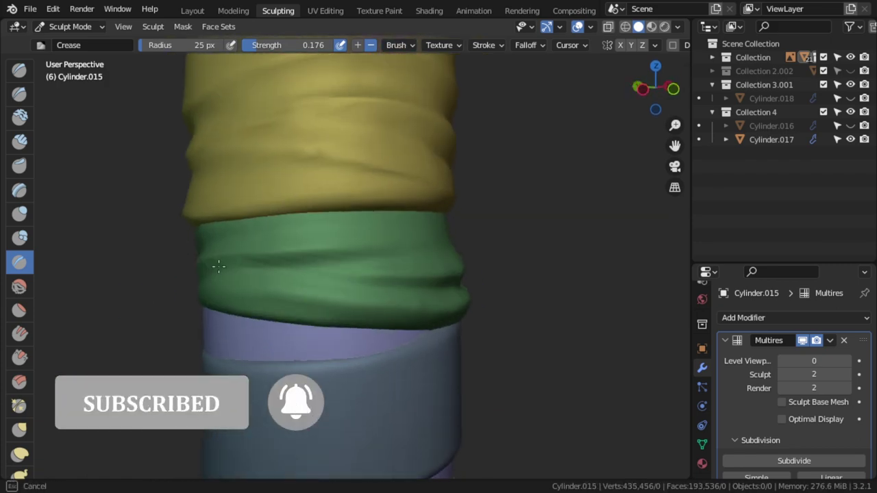
Isolate the green band to crease folds around it, then unhide the bands and save
key("h")
middle_click_drag(385, 253, 581, 198)
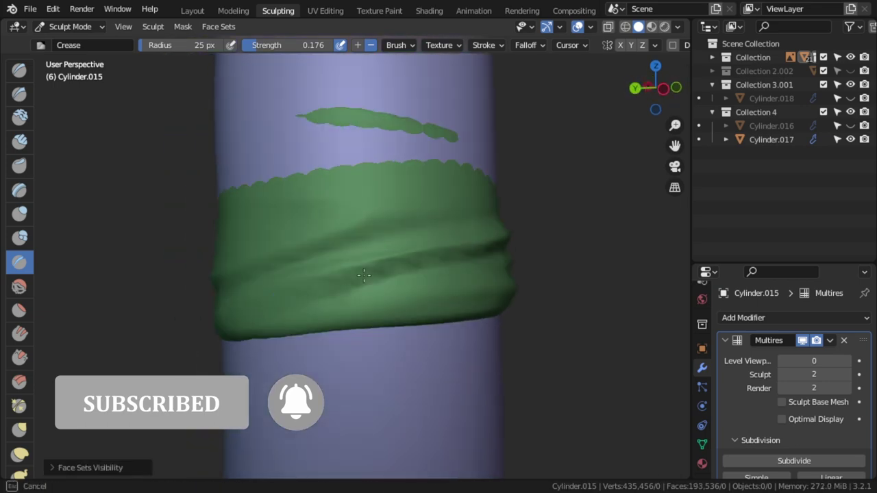
key("h")
key("KP_Divide")
key("ctrl+s")
scroll(438, 255, "down", 5)
middle_click_drag(438, 256, 481, 253)
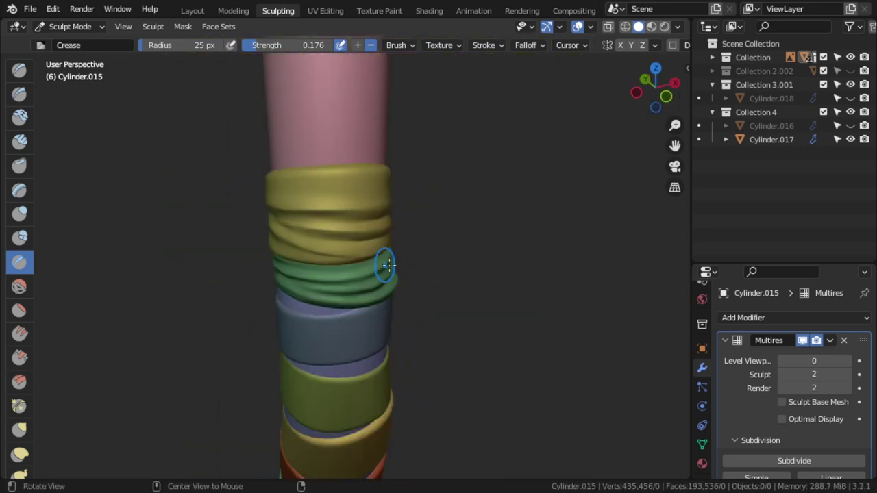
scroll(388, 265, "up", 4)
middle_click_drag(387, 265, 388, 275)
key("Escape")
Inspect the banded handle from several angles and check the viewport overlay options
middle_click_drag(324, 306, 507, 267)
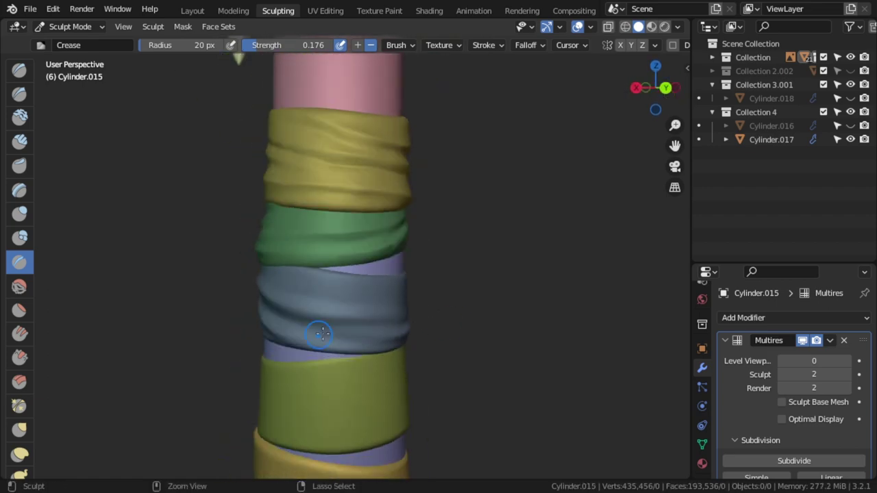
middle_click_drag(373, 291, 312, 368)
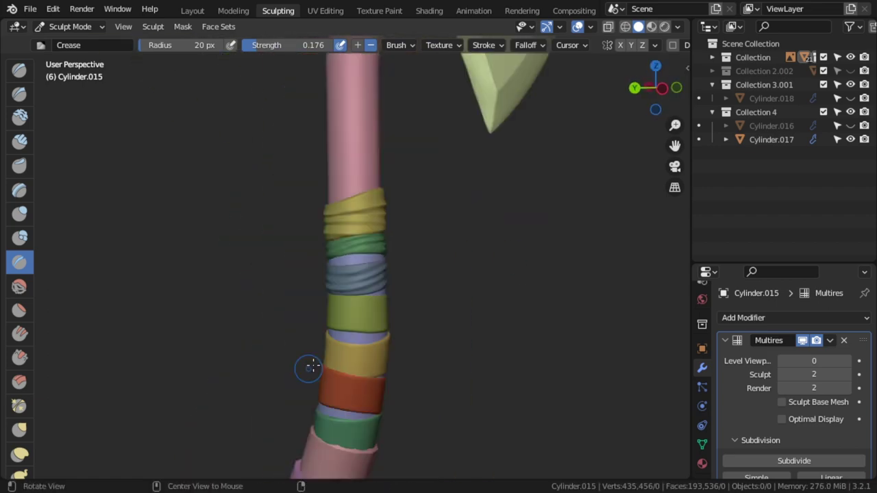
middle_click_drag(289, 296, 272, 276)
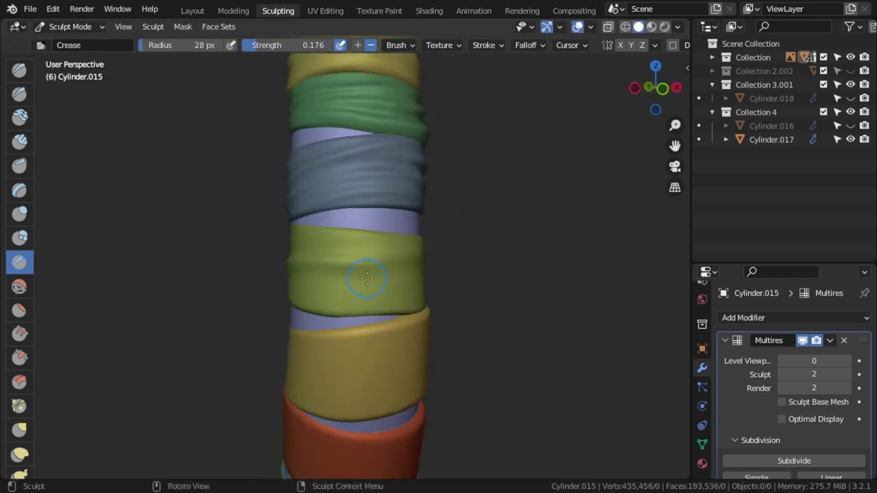
mouse_move(364, 272)
middle_mouse_down()
mouse_move(285, 272)
mouse_move(394, 255)
mouse_move(411, 260)
middle_mouse_up()
scroll(458, 206, "down", 5)
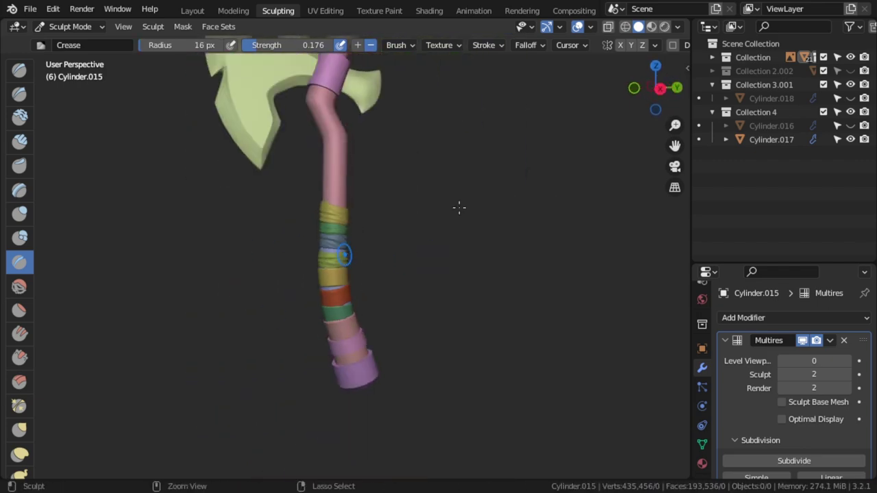
left_click(591, 26)
left_click(560, 158)
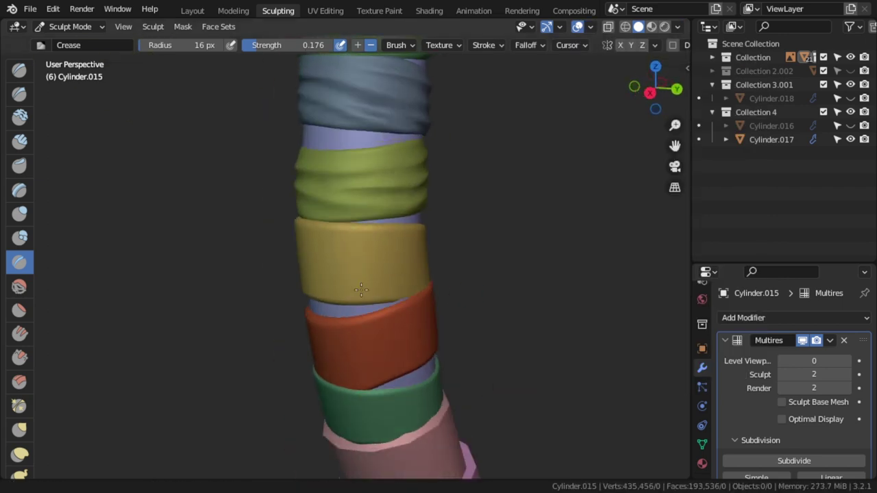
Zoom onto the yellow band and crease more folds with a 36 px brush
mouse_move(361, 290)
middle_mouse_down()
mouse_move(406, 199)
mouse_move(343, 211)
mouse_move(308, 235)
mouse_move(393, 174)
mouse_move(492, 249)
mouse_move(448, 274)
middle_mouse_up()
middle_click_drag(322, 314, 430, 247)
middle_click_drag(272, 261, 288, 238, "shift")
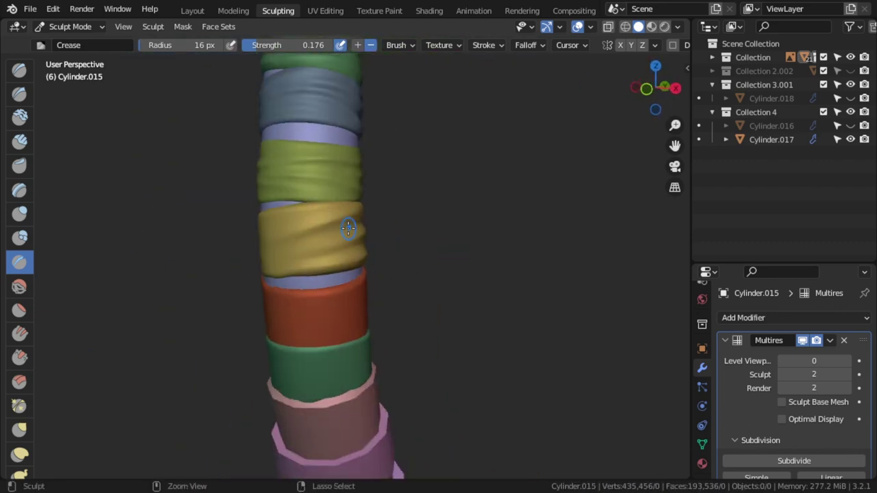
mouse_move(348, 228)
middle_mouse_down("ctrl")
mouse_move(370, 205)
mouse_move(401, 249)
middle_mouse_up("ctrl")
key("f")
left_click(239, 288)
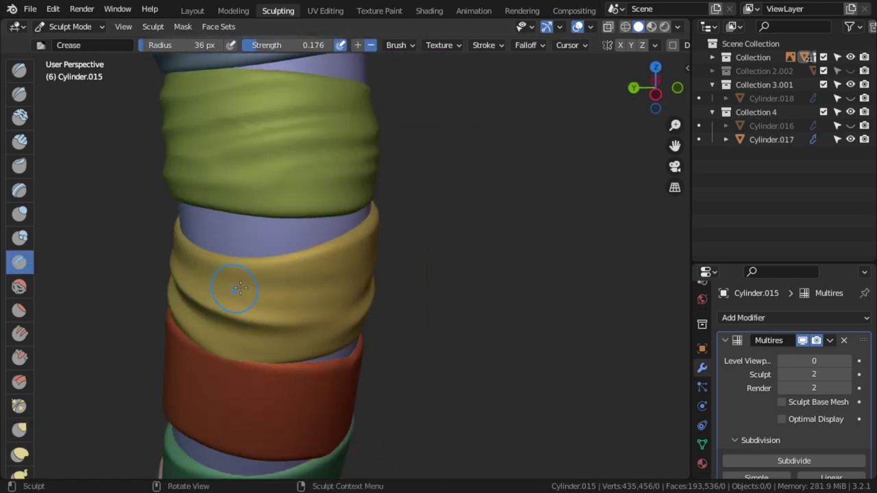
middle_click_drag(240, 288, 169, 262)
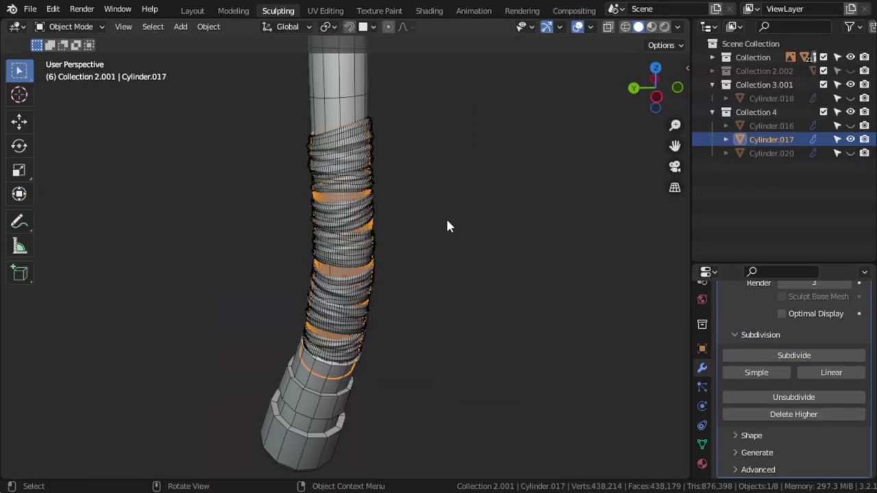
Isolate Cylinder.017, switch viewport colouring to Random, and orbit around the sculpted wraps
key("KP_Divide")
key("Tab")
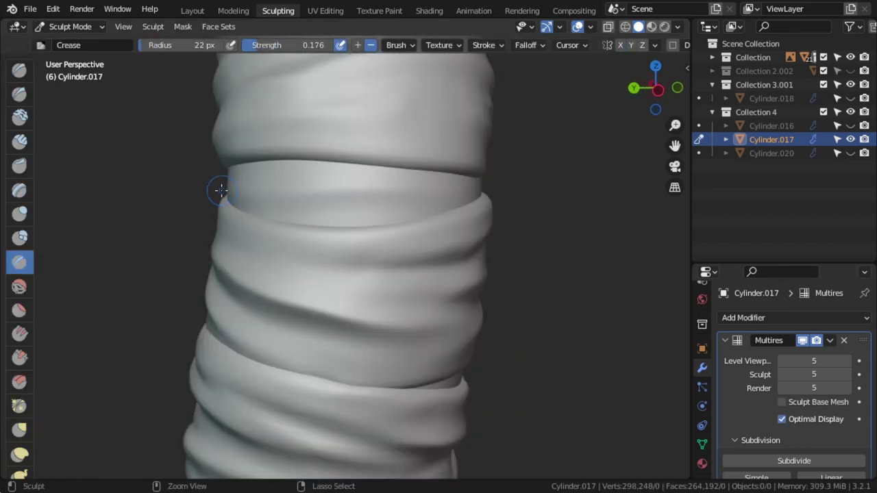
left_click(667, 199)
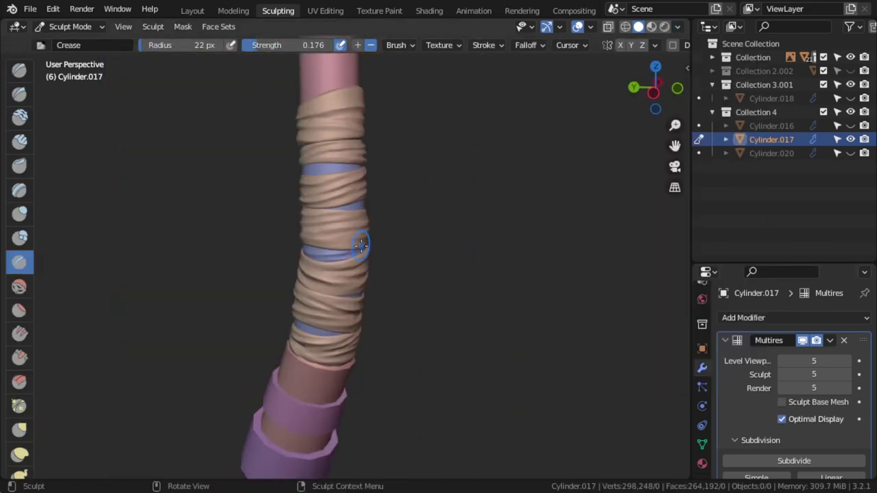
middle_click_drag(393, 263, 445, 253)
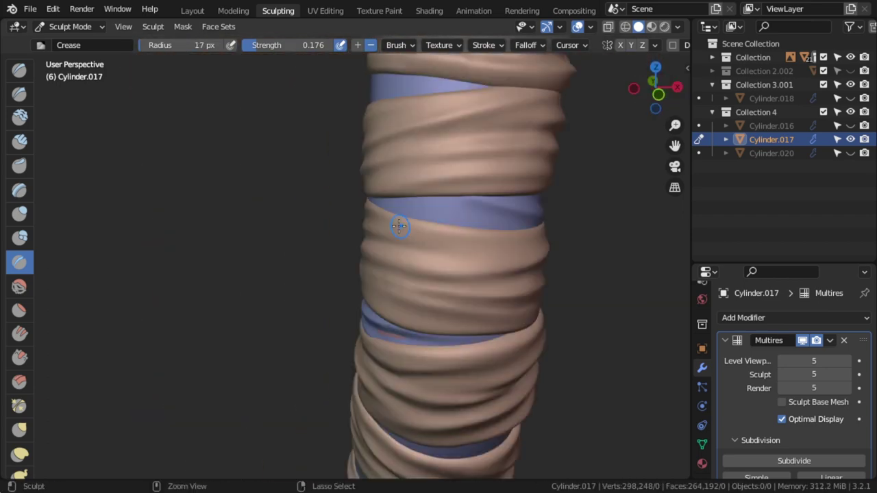
mouse_move(445, 253)
middle_mouse_down()
mouse_move(458, 212)
mouse_move(418, 305)
middle_mouse_up()
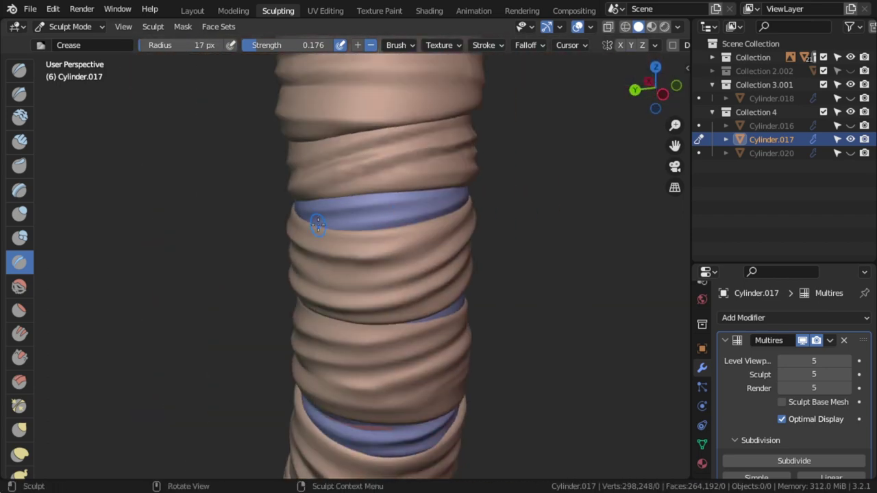
middle_click_drag(418, 305, 411, 288)
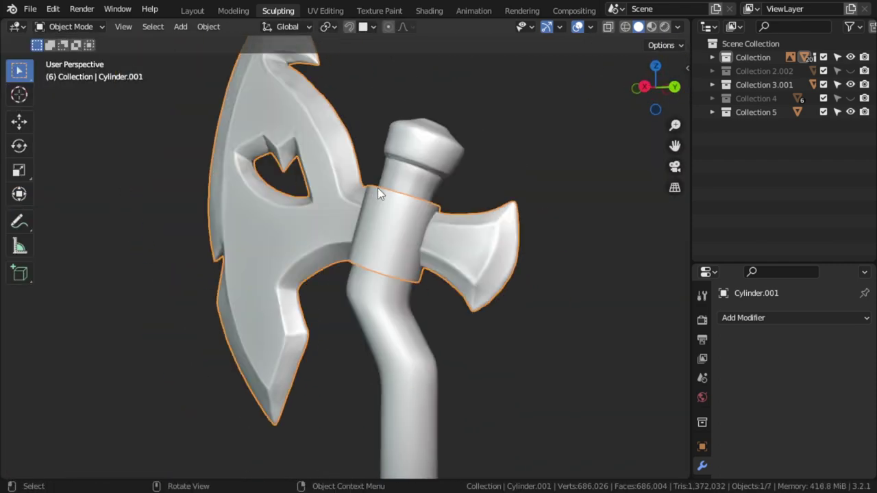
Switch the collar cylinder into Sculpt Mode and remesh it
key("ctrl+Tab")
left_click(364, 240)
left_click(613, 44)
left_click(612, 178)
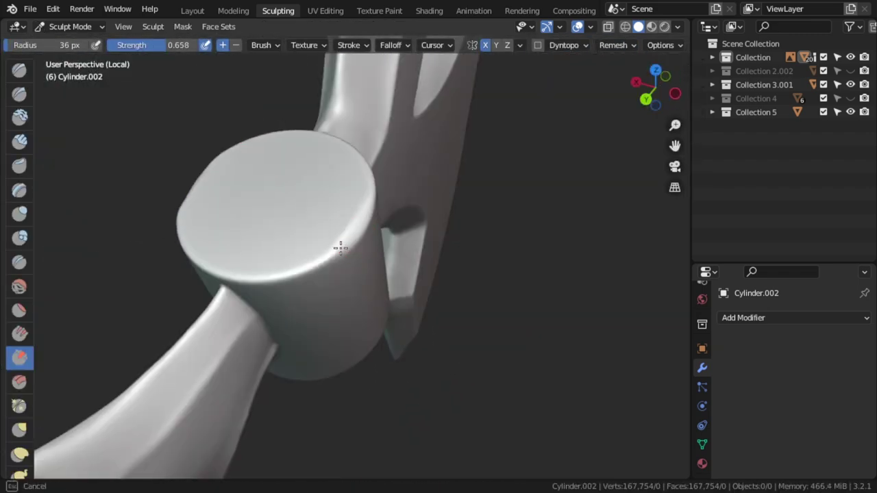
Leave local view, save, and switch between Clay Strips and Scrape brushes around the axe head
mouse_move(340, 248)
middle_mouse_down()
mouse_move(304, 283)
mouse_move(313, 251)
mouse_move(354, 327)
mouse_move(337, 293)
middle_mouse_up()
key("KP_Divide")
scroll(297, 323, "up", 4)
middle_click_drag(323, 250, 351, 267)
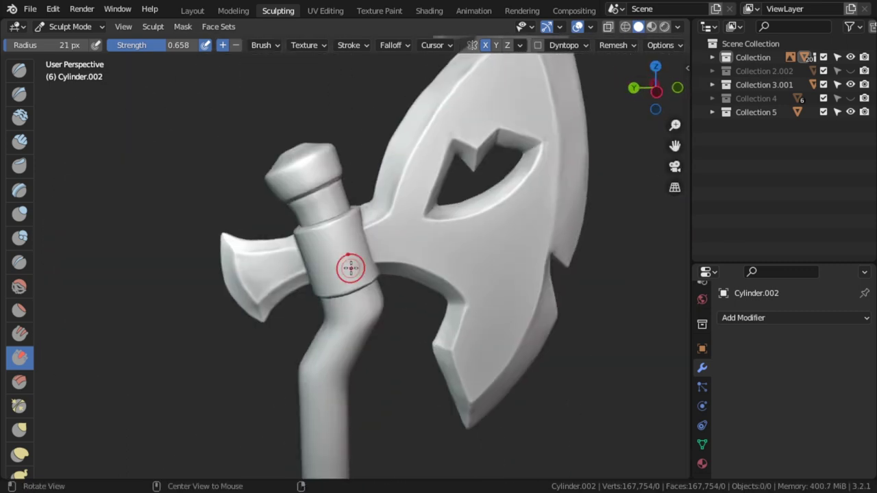
key("ctrl+s")
key("c")
scroll(363, 274, "up", 3)
scroll(376, 267, "up", 3)
key("shift+t")
mouse_move(295, 293)
middle_mouse_down()
mouse_move(352, 308)
mouse_move(345, 215)
middle_mouse_up()
Rotate the strip diagonally across the collar, try a Shrinkwrap modifier, then undo it
key("r")
scroll(559, 209, "up", 3)
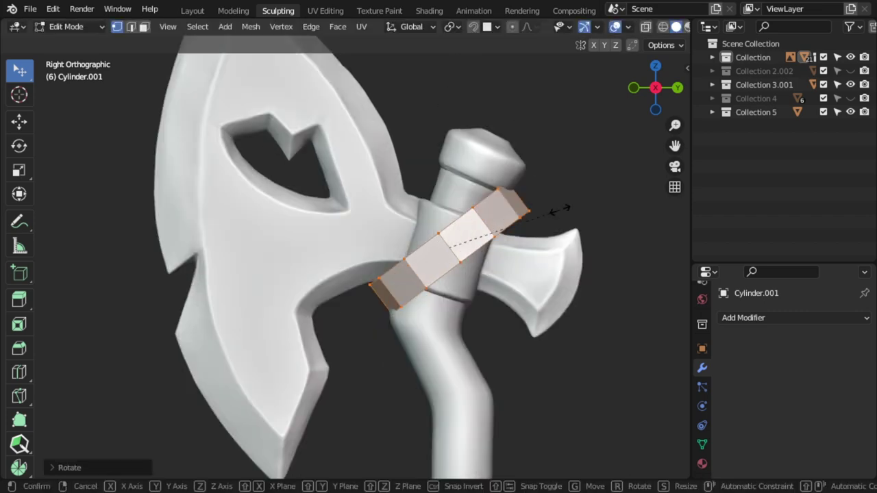
mouse_move(535, 213)
middle_mouse_down()
mouse_move(462, 285)
mouse_move(581, 315)
middle_mouse_up()
left_click(794, 317)
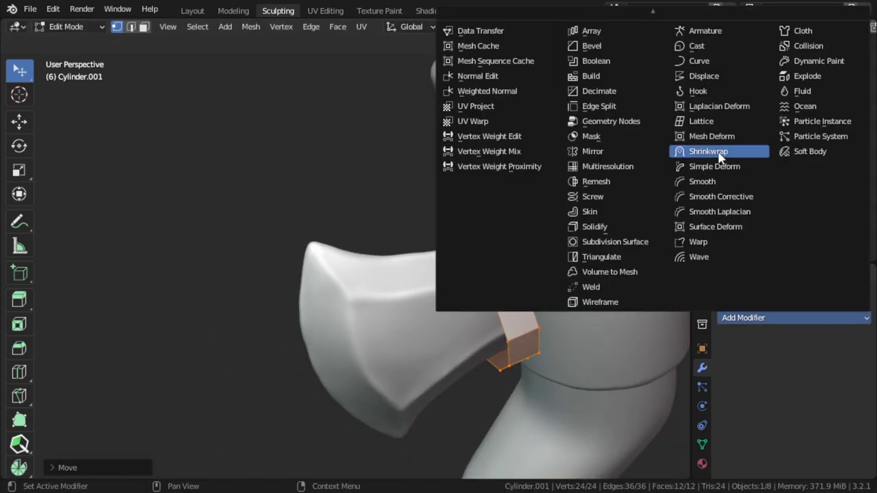
left_click(505, 151)
mouse_move(505, 151)
middle_mouse_down()
mouse_move(644, 305)
mouse_move(87, 329)
mouse_move(494, 247)
mouse_move(486, 269)
mouse_move(476, 164)
middle_mouse_up()
scroll(493, 247, "up", 2)
key("ctrl+z")
Thicken the strip with a Solidify modifier and slide an edge along its mesh
key("Tab")
left_click(795, 317)
left_click(524, 306)
mouse_move(525, 306)
middle_mouse_down()
mouse_move(431, 286)
mouse_move(439, 261)
mouse_move(418, 274)
middle_mouse_up()
key("ctrl+Tab")
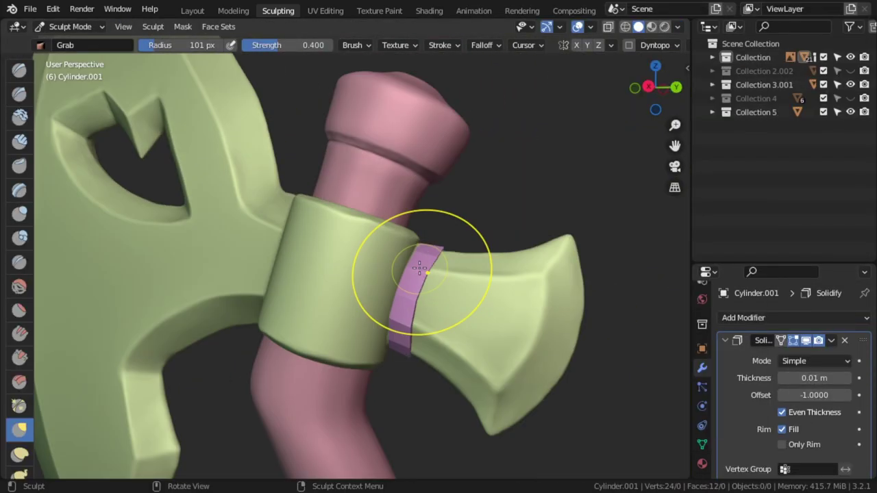
key("Tab")
key("g")
key("g")
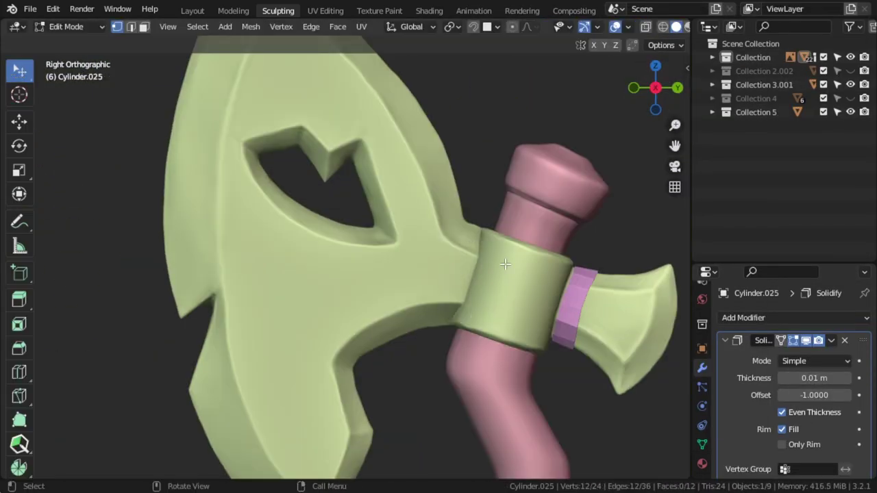
key("ctrl+Tab")
Orbit around the collar strips, viewing the axe from above and from the side
middle_click_drag(562, 163, 470, 210)
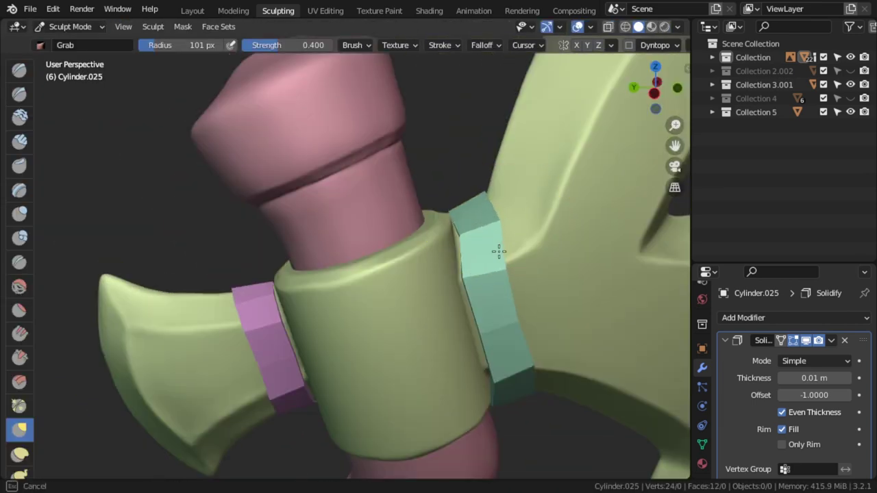
middle_click_drag(501, 251, 505, 316)
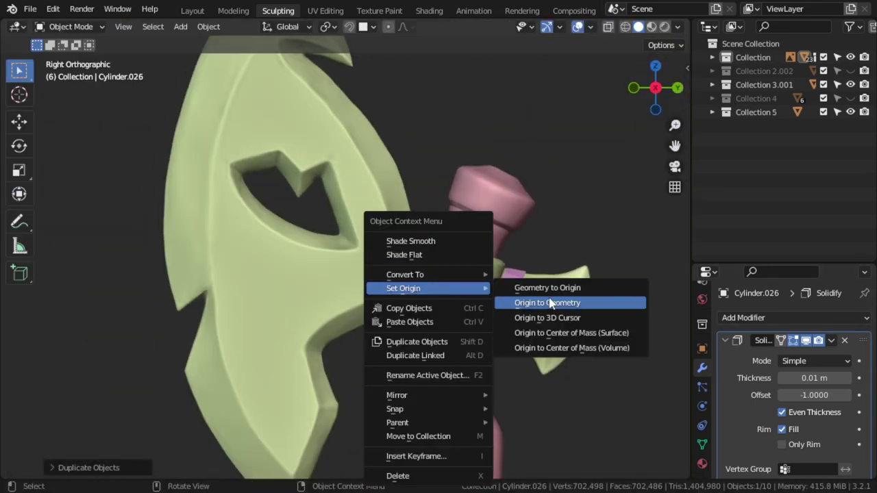
middle_click_drag(411, 340, 507, 113)
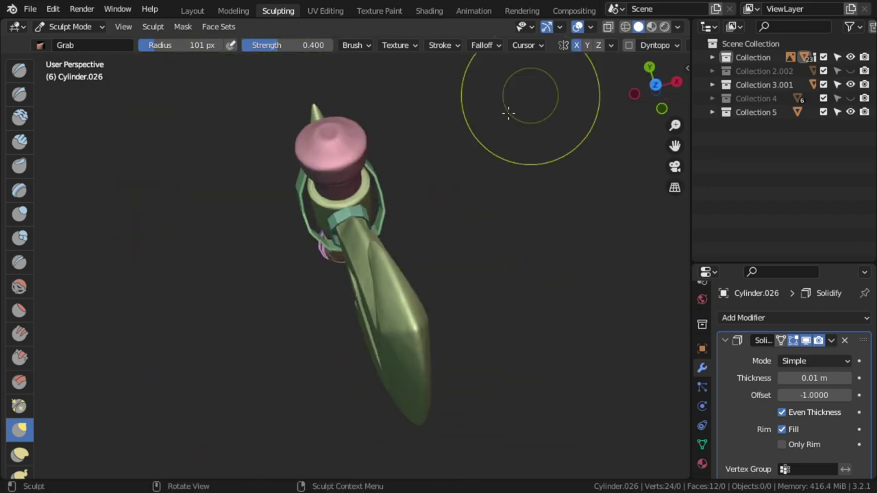
mouse_move(377, 203)
middle_mouse_down()
mouse_move(355, 186)
mouse_move(382, 326)
middle_mouse_up()
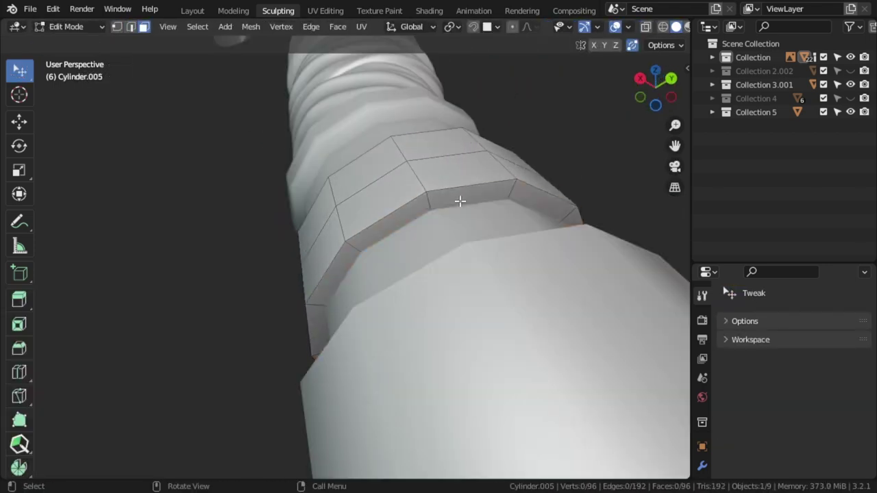
Try a thin inset on the face ring twice, undoing it both times
key("i")
left_click(71, 464)
key("ctrl+z")
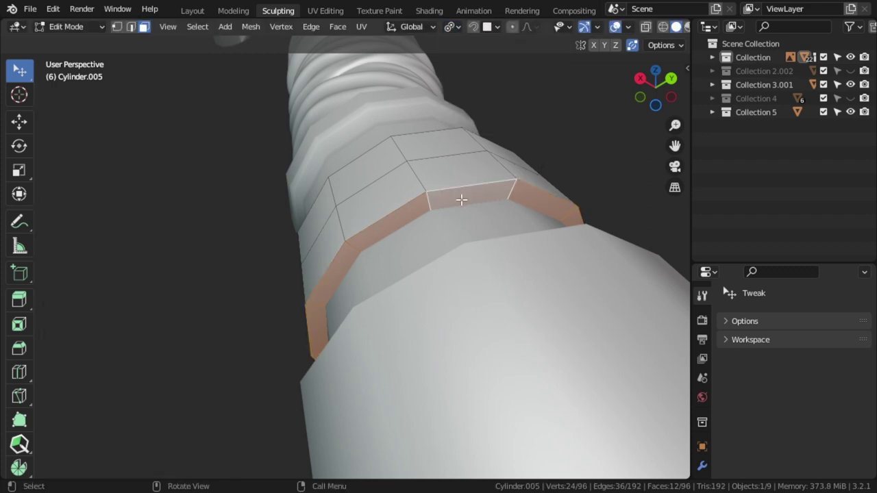
key("i")
left_click(523, 147)
key("ctrl+z")
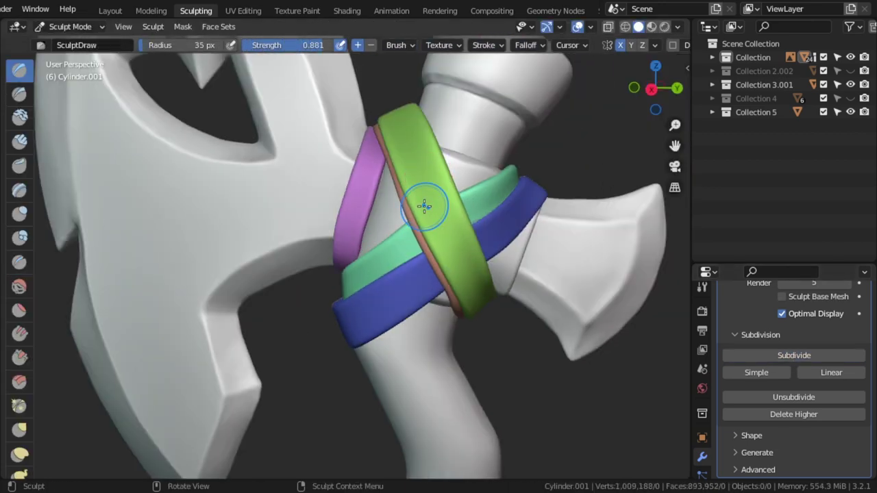
Crease fold lines into the blue cloth wrap and pull the green wrap's edge with Grab
key("shift+c")
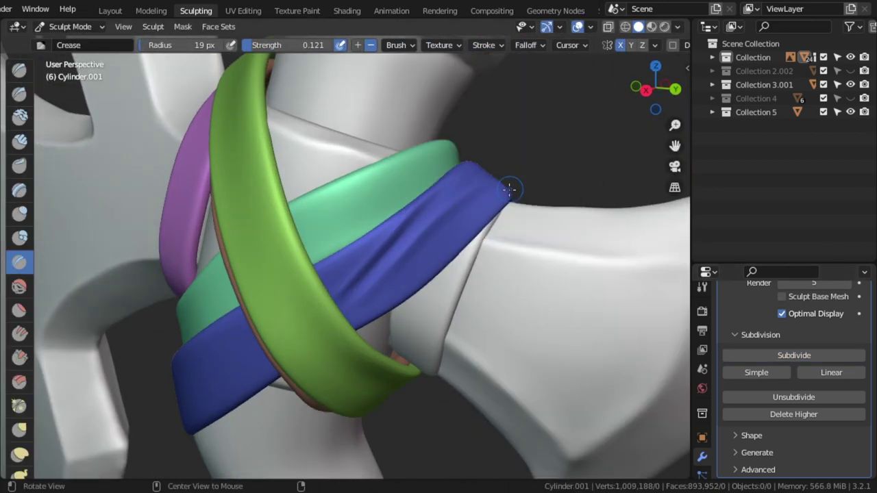
left_click_drag(509, 189, 380, 248, "alt")
middle_click_drag(421, 243, 389, 216, "ctrl")
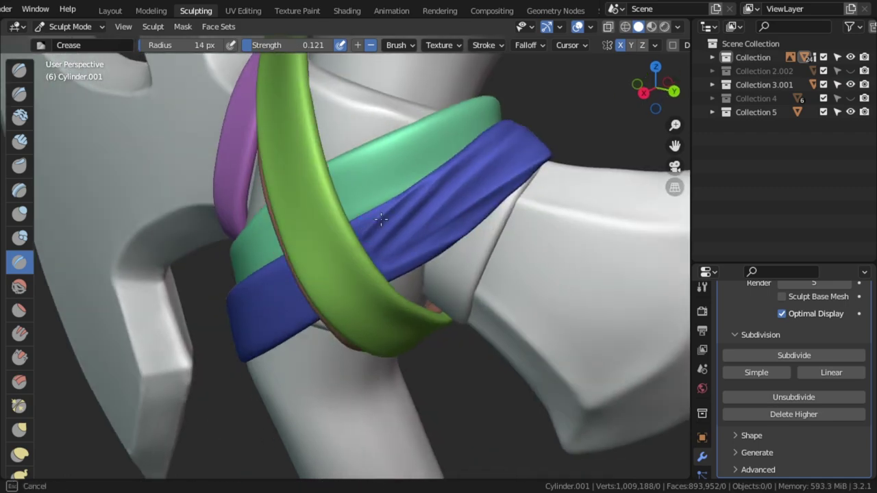
left_click_drag(368, 237, 402, 245, "alt")
key("g")
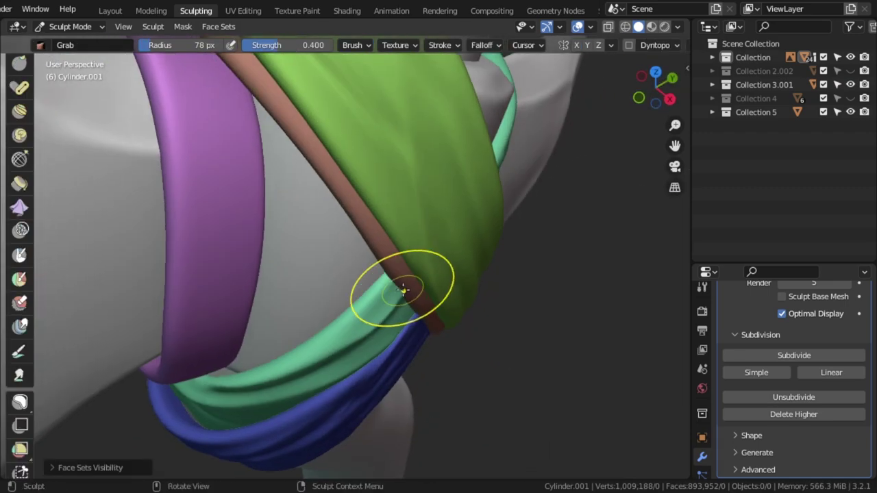
mouse_move(401, 293)
left_mouse_down("alt")
mouse_move(480, 274)
mouse_move(478, 254)
mouse_move(411, 265)
mouse_move(431, 222)
left_mouse_up("alt")
Carve a sharp fold into the handle under the wraps, briefly hiding the other face sets
key("shift+x")
left_click_drag(387, 304, 439, 198, "alt")
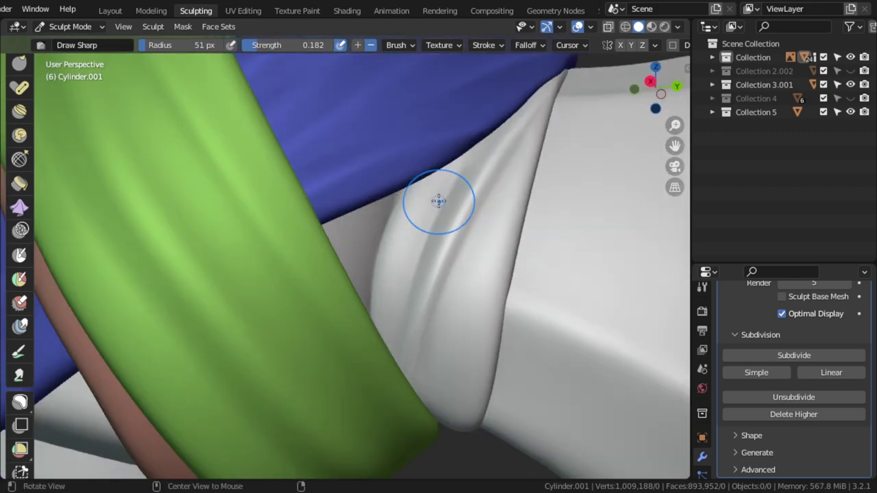
key("h")
mouse_move(525, 155)
left_mouse_down("alt")
mouse_move(431, 253)
mouse_move(463, 305)
mouse_move(357, 226)
mouse_move(343, 343)
mouse_move(376, 356)
mouse_move(383, 266)
mouse_move(371, 206)
mouse_move(342, 241)
mouse_move(294, 372)
mouse_move(362, 279)
left_mouse_up("alt")
key("h")
key("h")
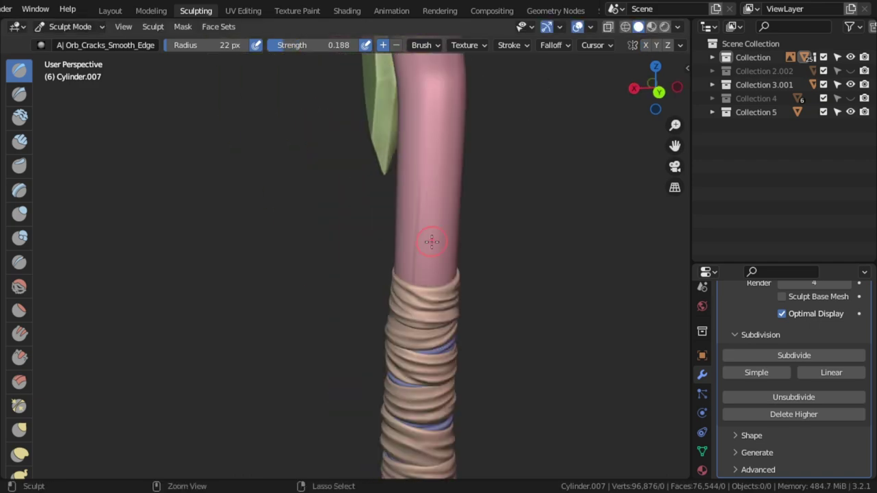
Carve grain cracks along the pink handle and orbit around it to check the grain
mouse_move(431, 241)
middle_mouse_down("ctrl")
mouse_move(322, 294)
mouse_move(355, 361)
middle_mouse_up("ctrl")
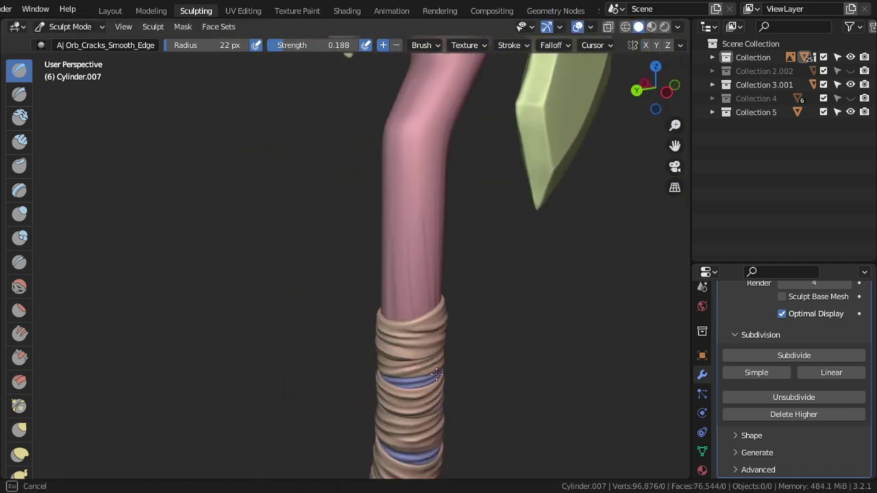
middle_click_drag(471, 241, 450, 301)
middle_click_drag(390, 180, 354, 235)
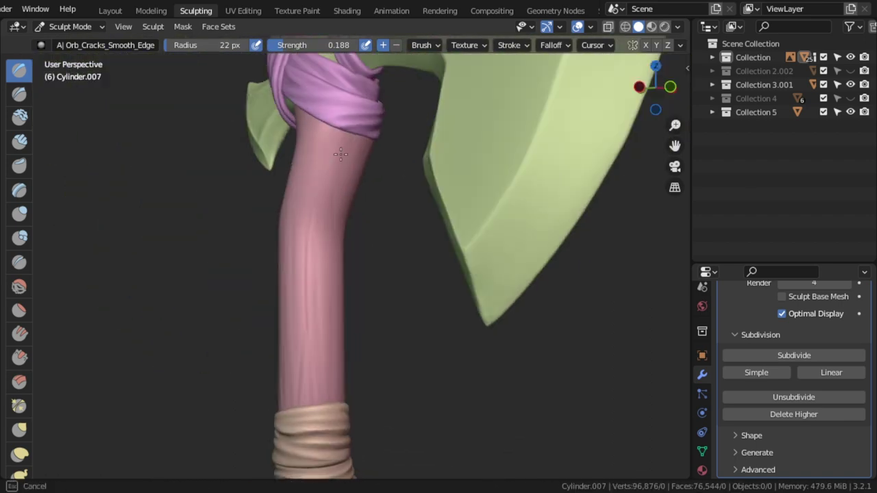
middle_click_drag(341, 154, 283, 165)
mouse_move(296, 214)
middle_mouse_down()
mouse_move(366, 254)
mouse_move(358, 333)
mouse_move(407, 274)
middle_mouse_up()
mouse_move(356, 324)
middle_mouse_down("shift")
mouse_move(464, 272)
mouse_move(381, 233)
middle_mouse_up("shift")
middle_click_drag(357, 172, 273, 337)
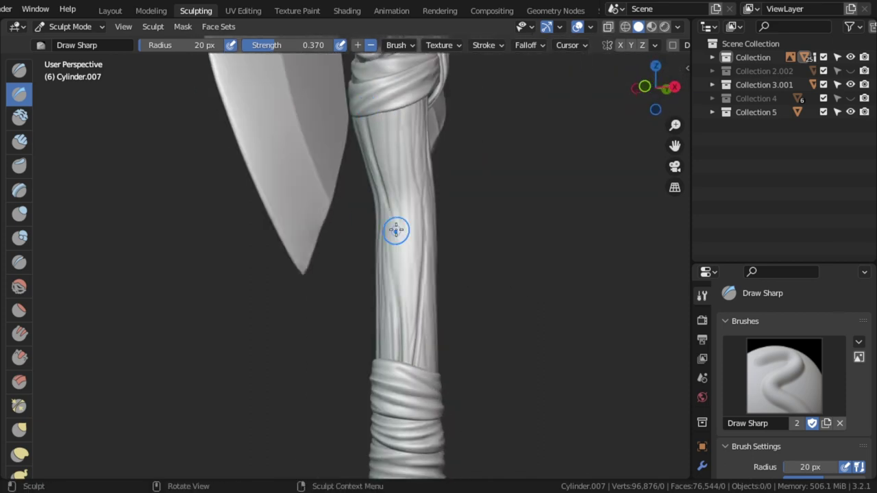
Isolate the handle in Local view, restore the full axe, and select the handle's top cap
mouse_move(428, 397)
middle_mouse_down()
mouse_move(425, 307)
mouse_move(450, 229)
middle_mouse_up()
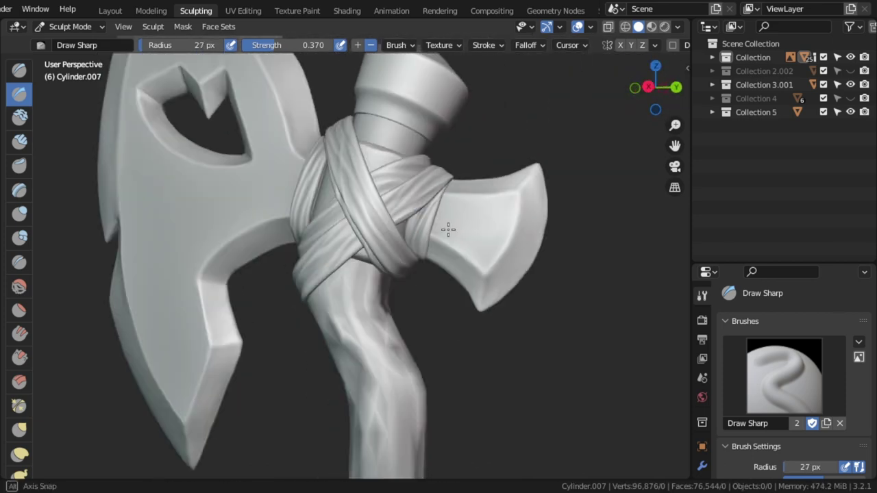
scroll(353, 243, "up", 3)
key("KP_Divide")
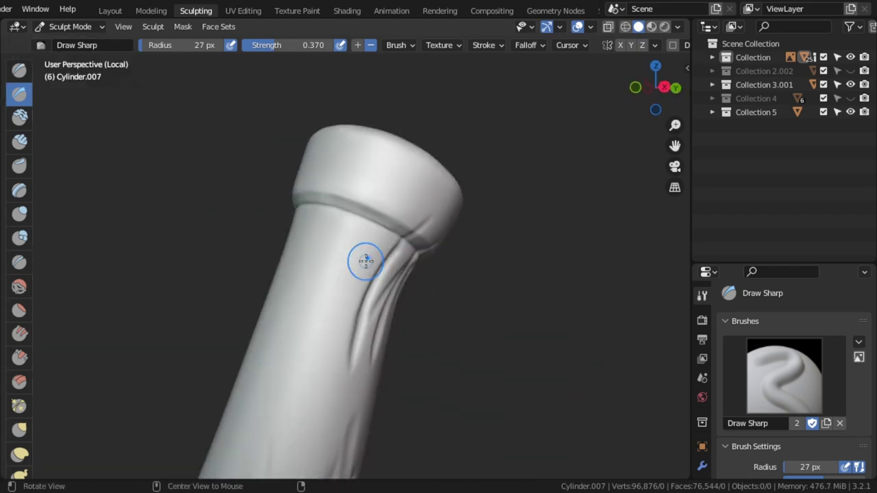
key("KP_Divide")
mouse_move(340, 226)
middle_mouse_down()
mouse_move(349, 231)
mouse_move(323, 192)
middle_mouse_up()
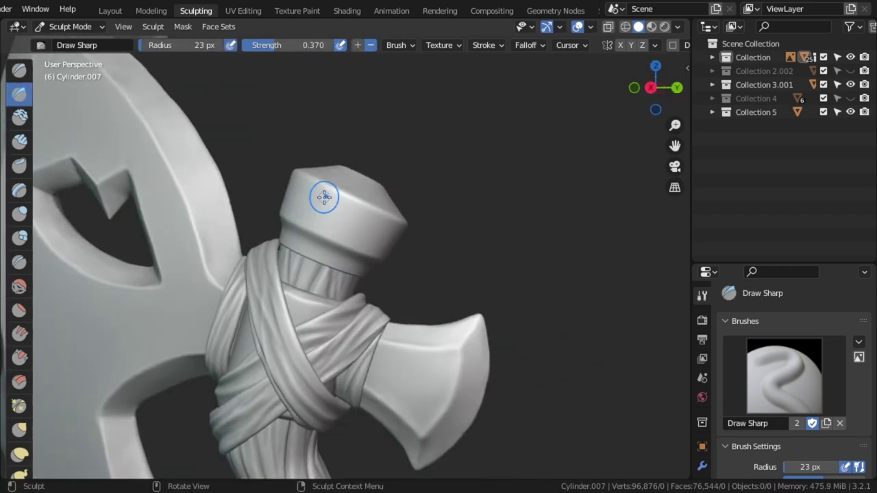
scroll(370, 256, "up", 2)
left_click(411, 254)
scroll(411, 254, "up", 3)
Isolate the top cap Cylinder.027 in Local view and enter its mesh for editing
key("KP_Divide")
key("Tab")
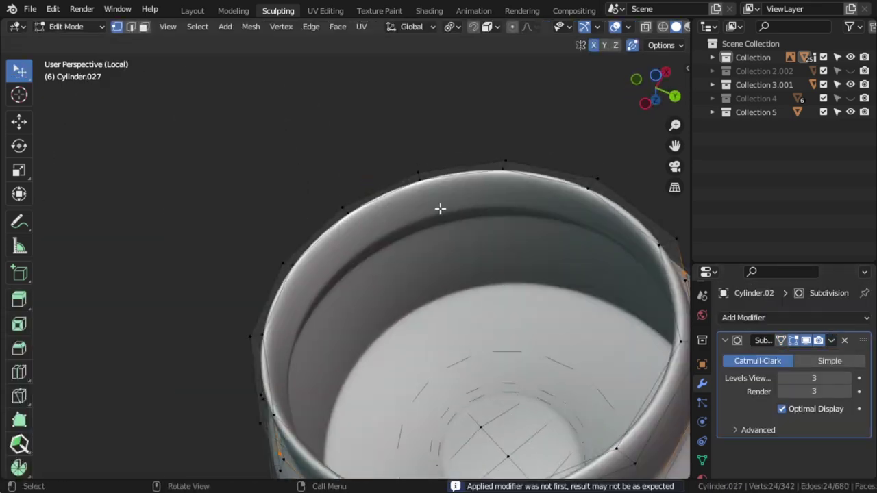
key("h")
key("Tab")
key("KP_Divide")
Loop-cut the cap and shrink the face bands inward to form two grooves
key("Tab")
key("ctrl+r")
left_click(405, 152)
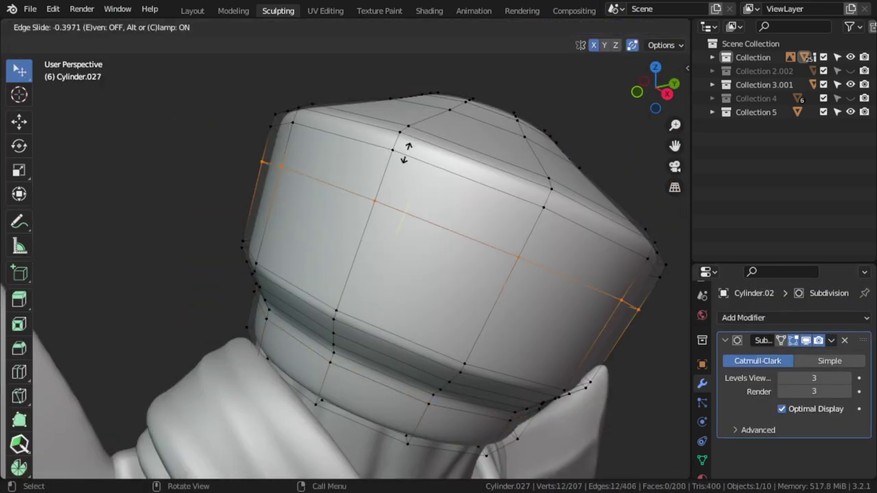
left_click(557, 256)
key("3")
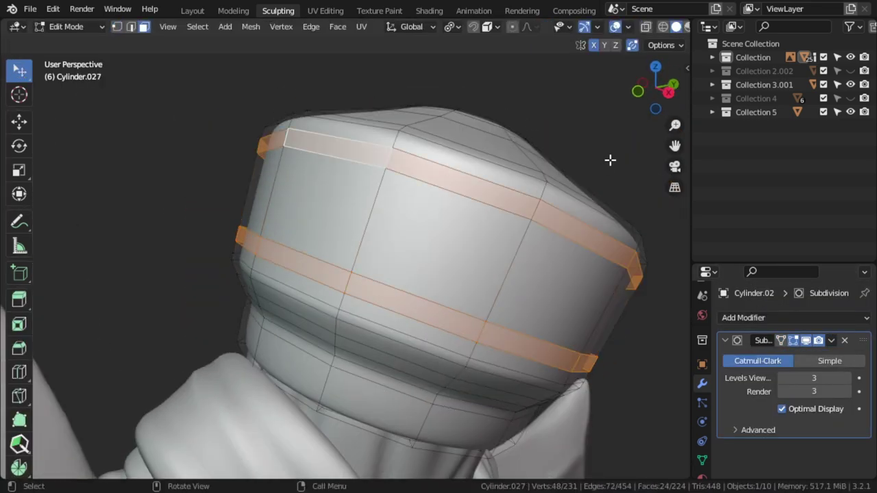
left_click(592, 167)
key("Tab")
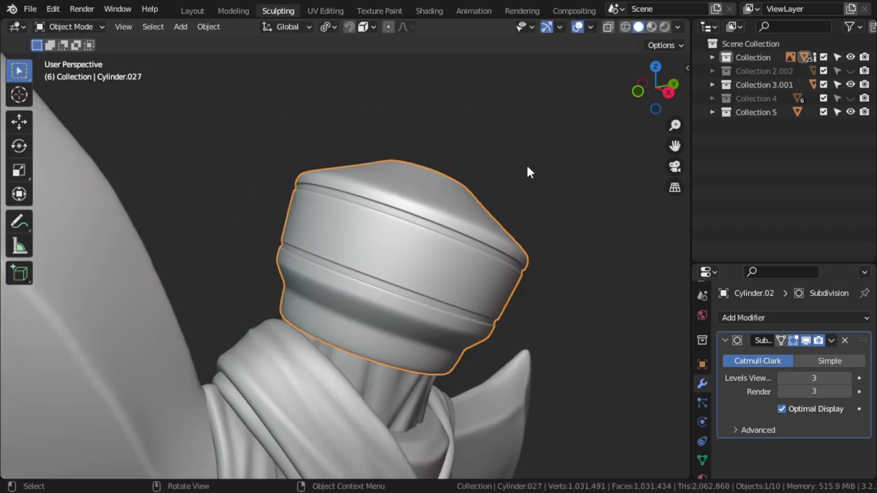
key("Tab")
Select the other cap cylinder, isolate it, and add a loop cut around it
key("Tab")
scroll(388, 283, "down", 3)
scroll(387, 283, "down", 3)
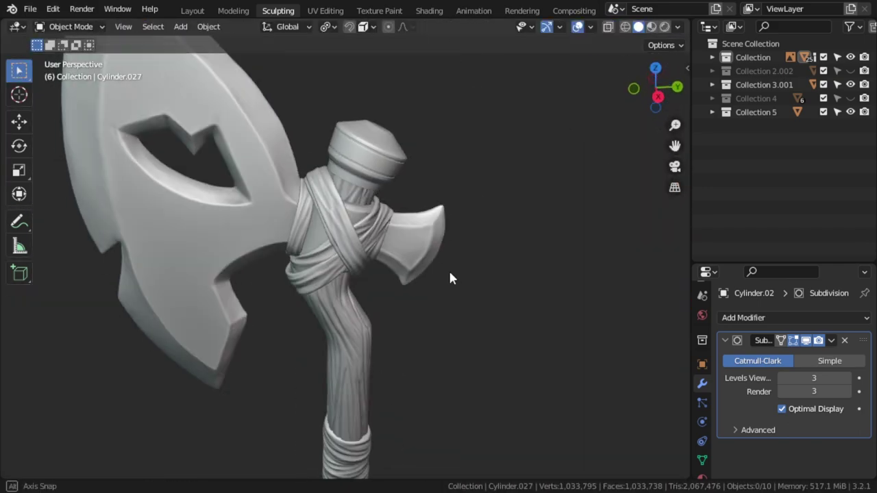
left_click(450, 279)
key("KP_Divide")
key("Tab")
key("ctrl+r")
left_click(452, 255)
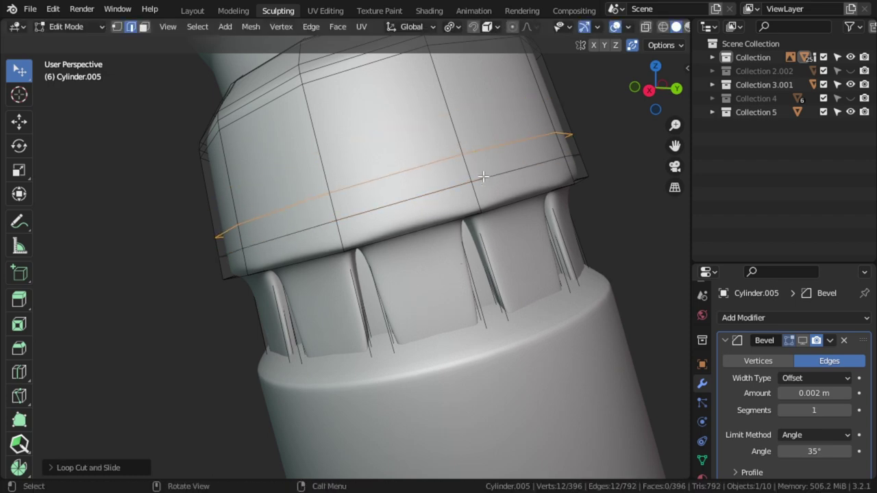
key("Tab")
Slide that edge loop into position and add further loop cuts to the cap
key("KP_Decimal")
key("g")
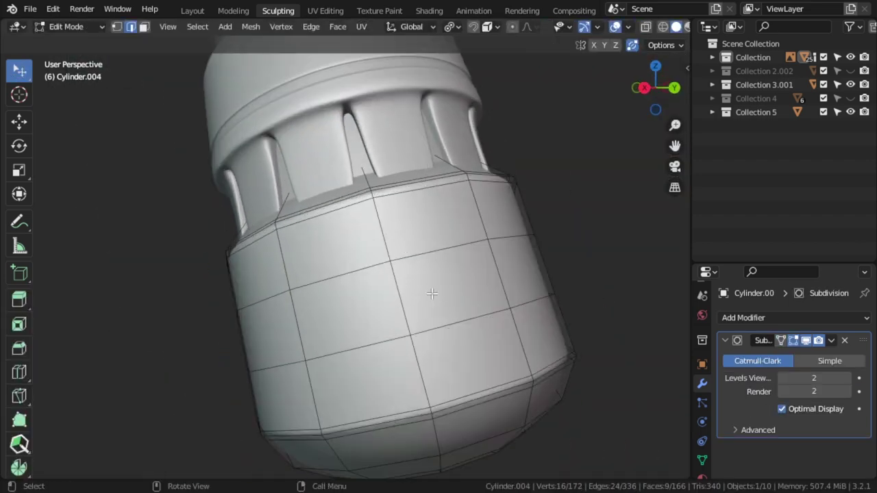
scroll(443, 315, "up", 2)
key("ctrl+r")
left_click(442, 319)
left_click(439, 302)
key("ctrl+r")
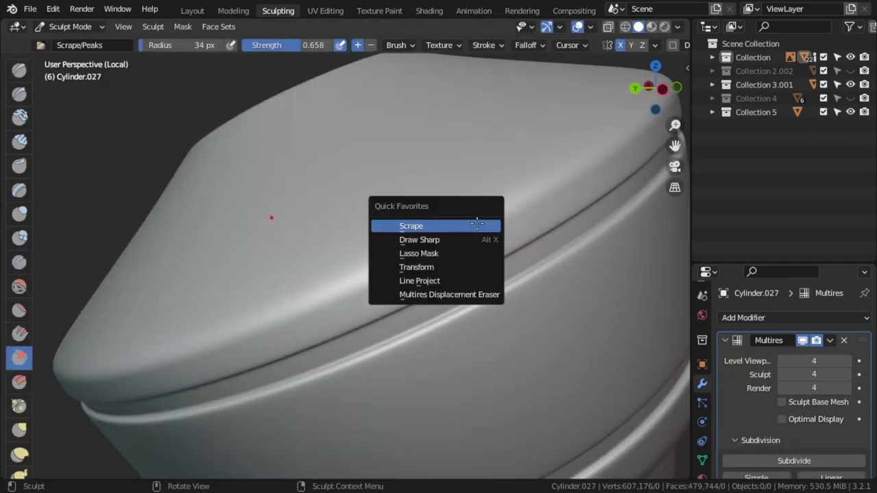
Flatten the grooved cap's rounded top with the A|Orb_Flatten_EdgeProtect brush, then check it from above
left_click(485, 161)
middle_click_drag(448, 256, 515, 237)
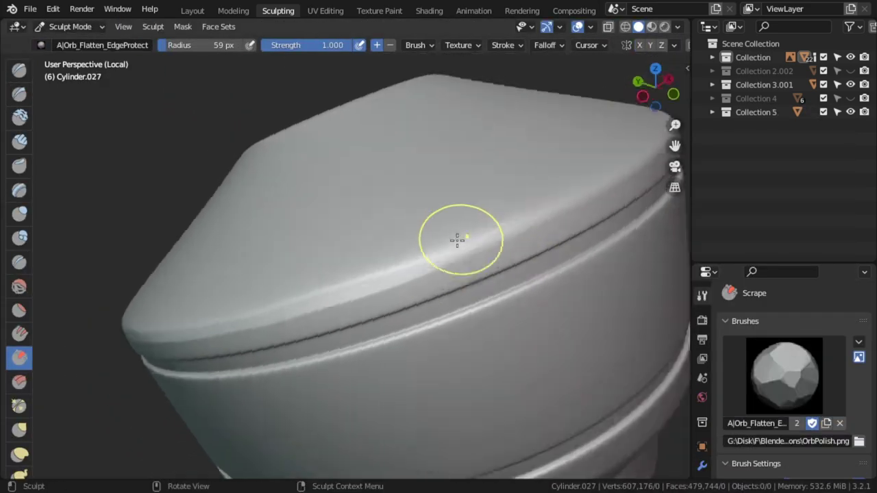
mouse_move(457, 239)
middle_mouse_down()
mouse_move(352, 265)
mouse_move(484, 303)
middle_mouse_up()
mouse_move(447, 333)
middle_mouse_down()
mouse_move(354, 299)
mouse_move(596, 320)
mouse_move(538, 235)
mouse_move(458, 288)
mouse_move(345, 317)
mouse_move(525, 294)
mouse_move(377, 263)
mouse_move(402, 274)
mouse_move(568, 157)
mouse_move(473, 274)
middle_mouse_up()
mouse_move(437, 145)
middle_mouse_down("shift")
mouse_move(320, 278)
mouse_move(329, 402)
mouse_move(368, 264)
mouse_move(359, 254)
middle_mouse_up("shift")
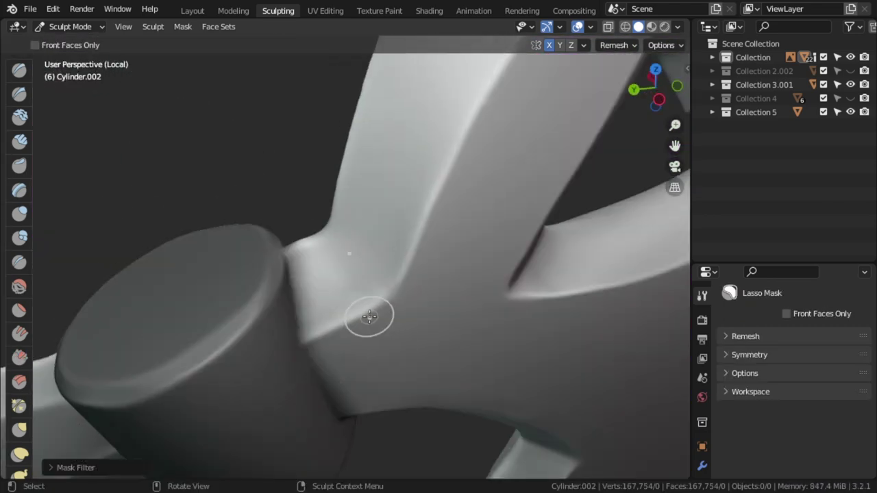
Switch to front view, bring up Quick Favorites for Lasso Mask, then orbit to the axe head
key("KP_1")
key("q")
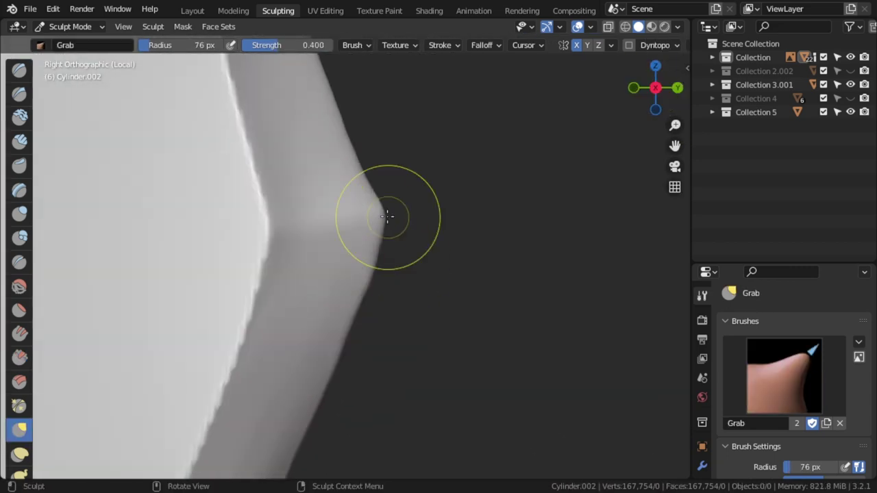
middle_click_drag(387, 216, 415, 268)
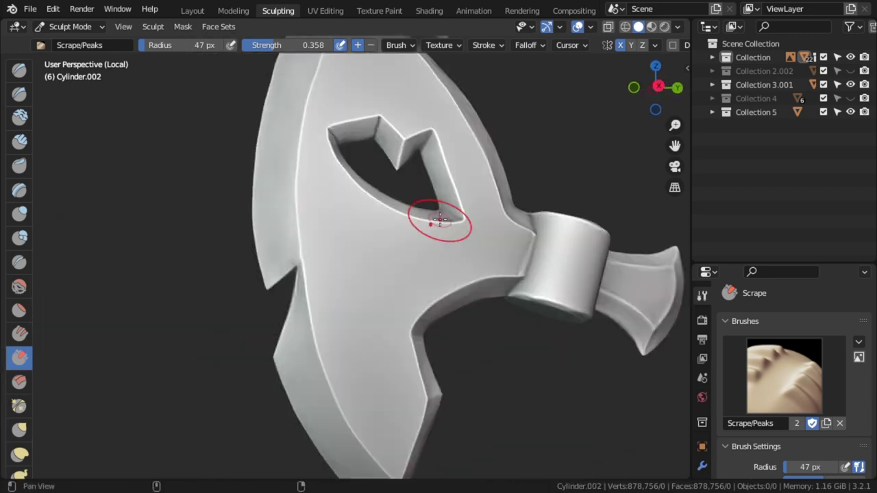
Rotate the view around the sculpted blade
mouse_move(343, 235)
middle_mouse_down()
mouse_move(337, 324)
mouse_move(413, 297)
middle_mouse_up()
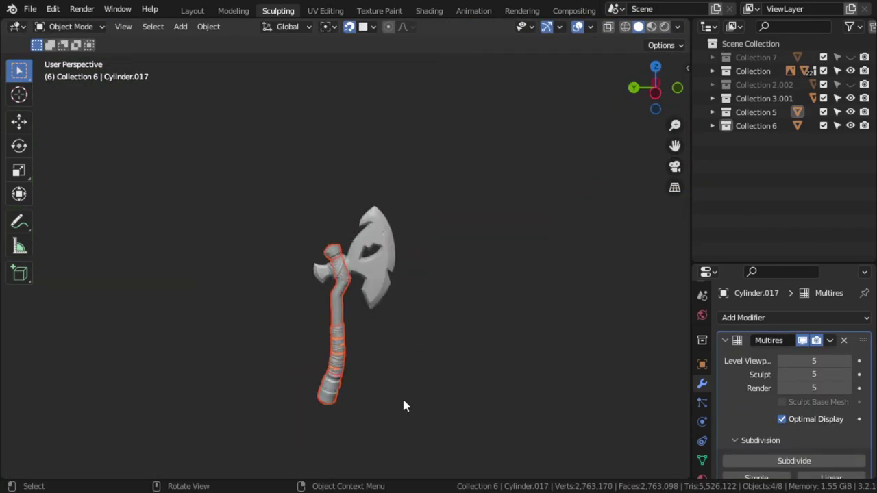
Add a circle mesh, extrude two bands from it, and scale them to fit the cap
left_click(451, 149)
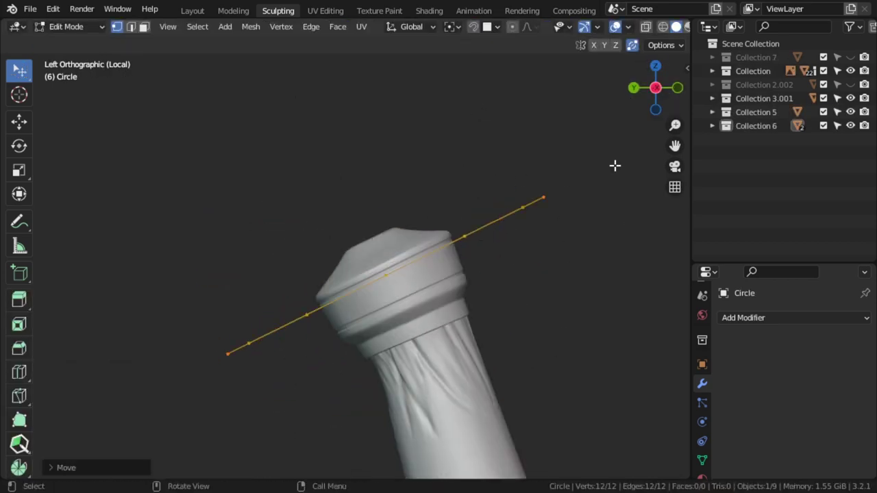
key("e")
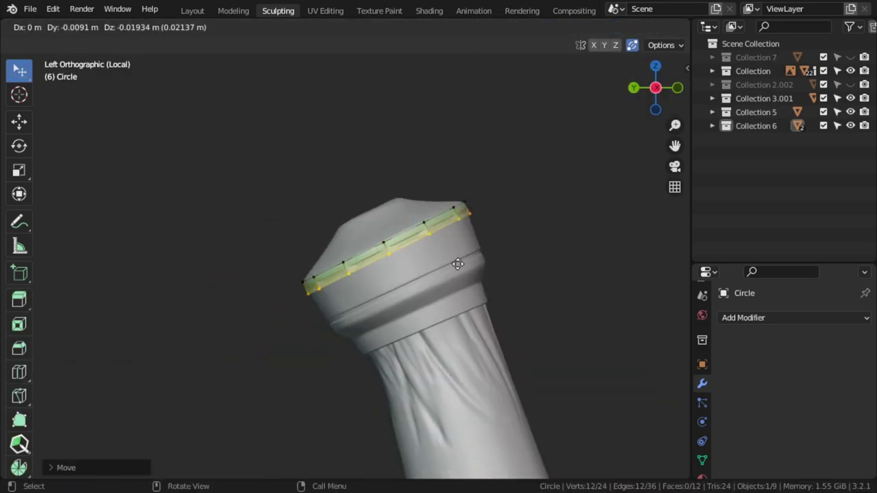
left_click(458, 263)
key("e")
left_click(564, 194)
scroll(549, 219, "up", 3)
key("s")
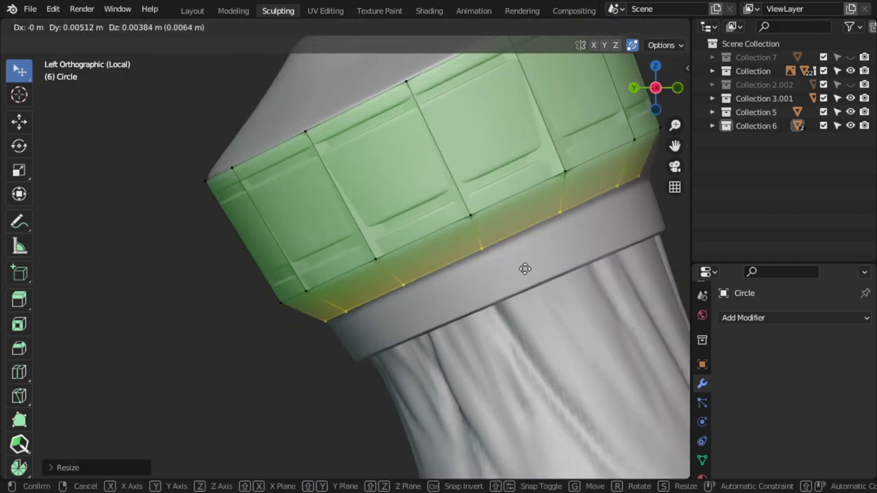
left_click(529, 206)
Move and rotate the new ring so it follows the handle, checked from side view
left_click(532, 230)
middle_click_drag(531, 230, 395, 155)
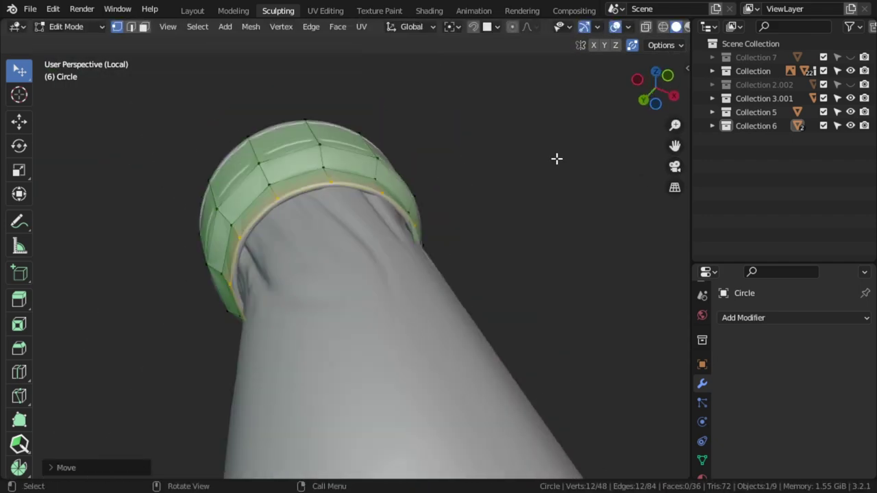
key("g")
key("r")
left_click(569, 198)
key("KP_3")
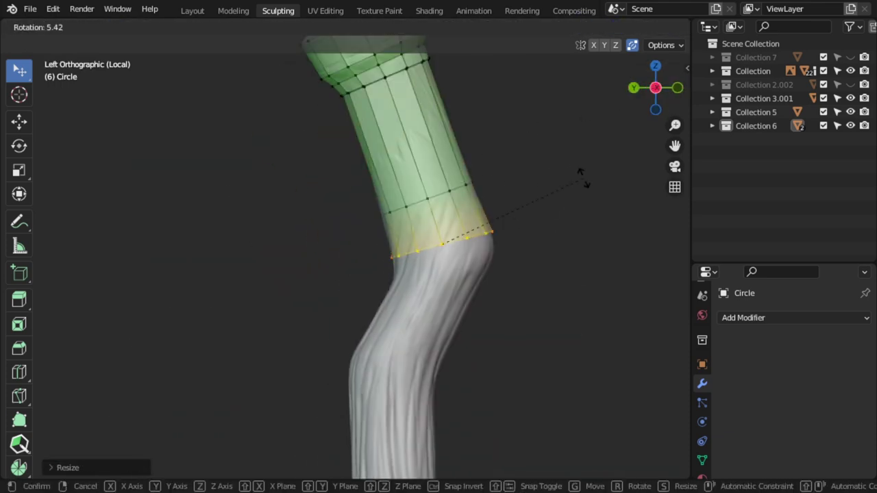
left_click(581, 177)
Move the ring further down the handle and scale it along the X axis
middle_click_drag(581, 177, 568, 196)
key("KP_3")
key("g")
left_click(545, 148)
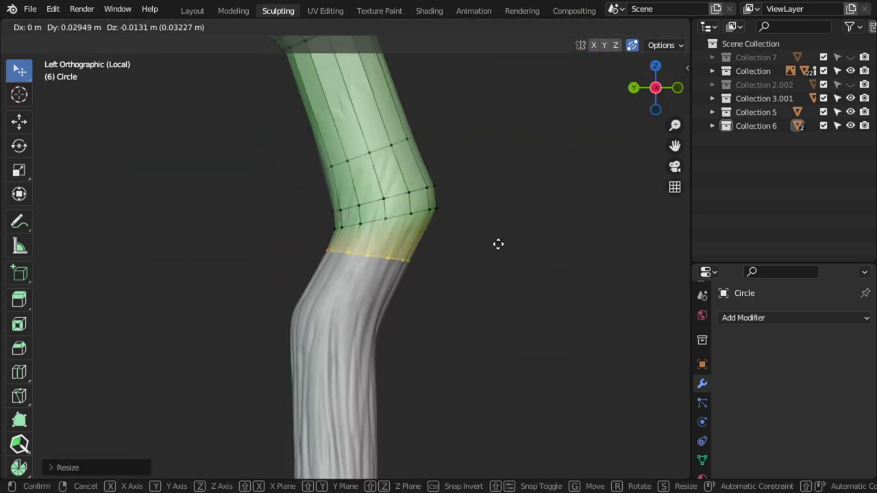
left_click(498, 244)
middle_click_drag(498, 244, 494, 198)
key("s")
key("x")
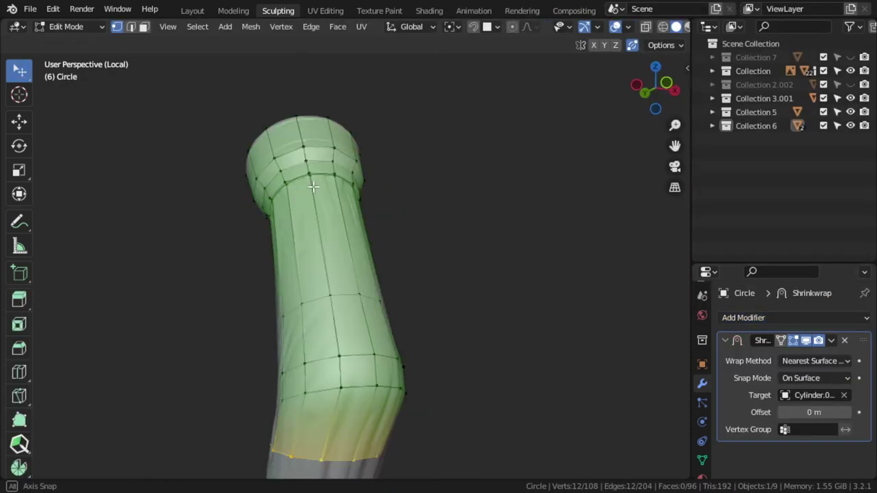
Adjust the Shrinkwrap modifier's extra options and extrude an edge strip of vertices into new faces
left_click(831, 341)
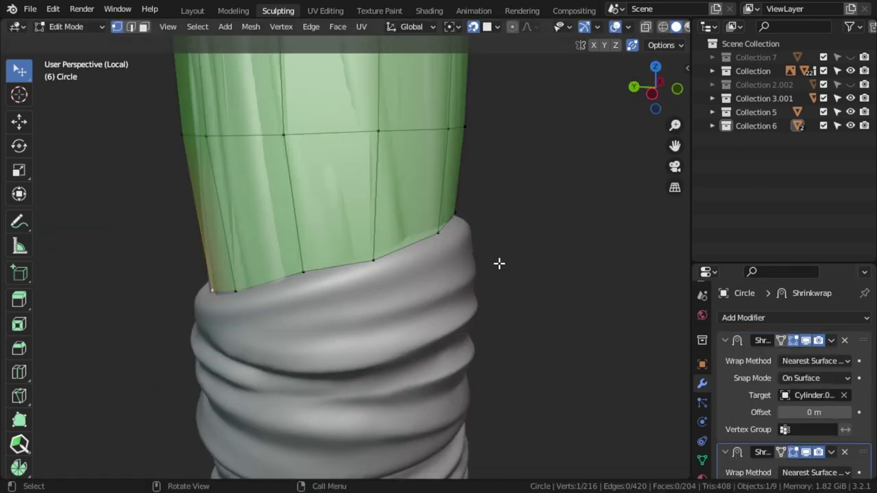
middle_click_drag(499, 263, 448, 274)
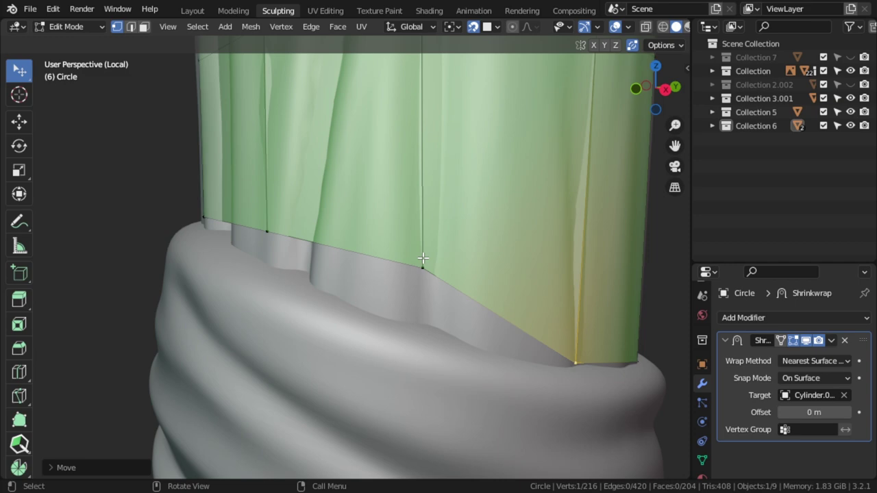
left_click(438, 312, "ctrl")
key("e")
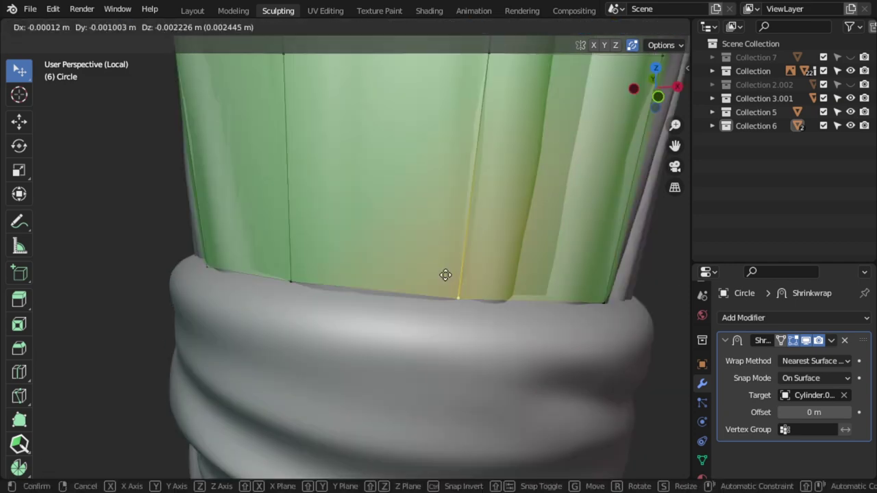
left_click(396, 316)
Extrude further rows of faces and a scaled ring over the top of the wrap
key("e")
left_click(215, 290)
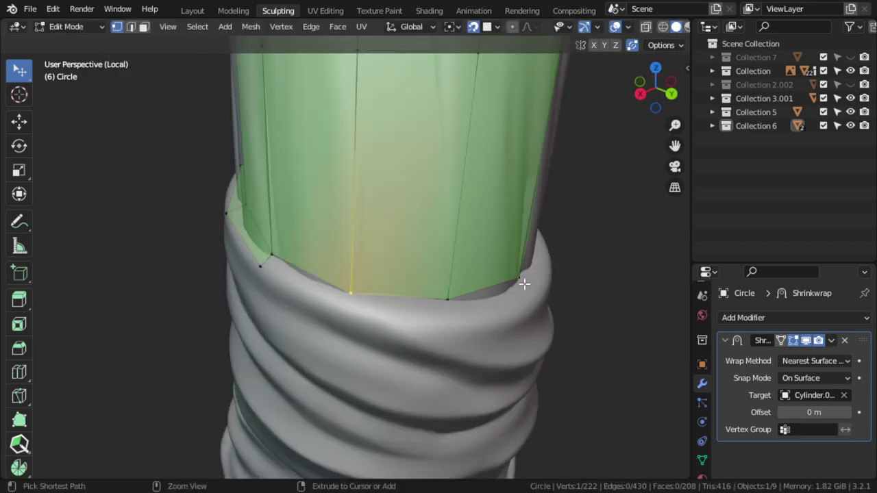
middle_click_drag(525, 280, 434, 296)
key("e")
key("s")
left_click(446, 274)
mouse_move(241, 183)
middle_mouse_down()
mouse_move(98, 194)
mouse_move(318, 240)
middle_mouse_up()
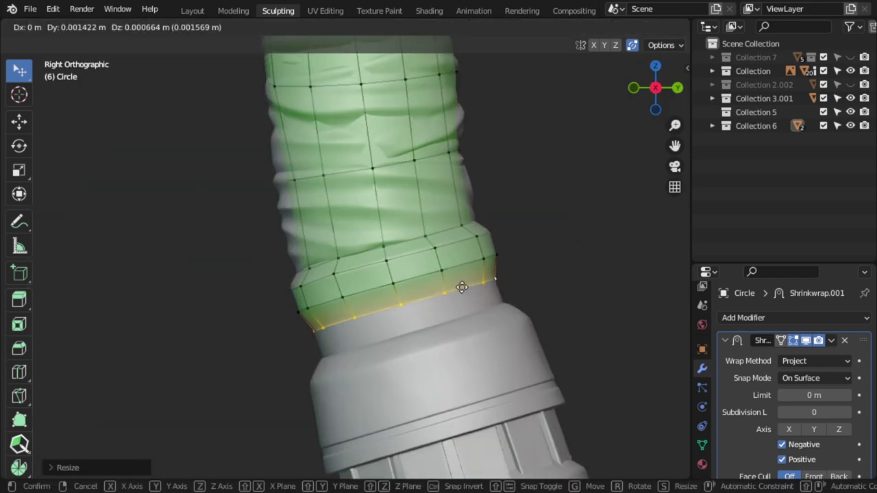
Extrude, move and resize the bottom ring down over the lower wrap and pommel cap
left_click(462, 287)
middle_click_drag(462, 287, 527, 168)
left_click(383, 236)
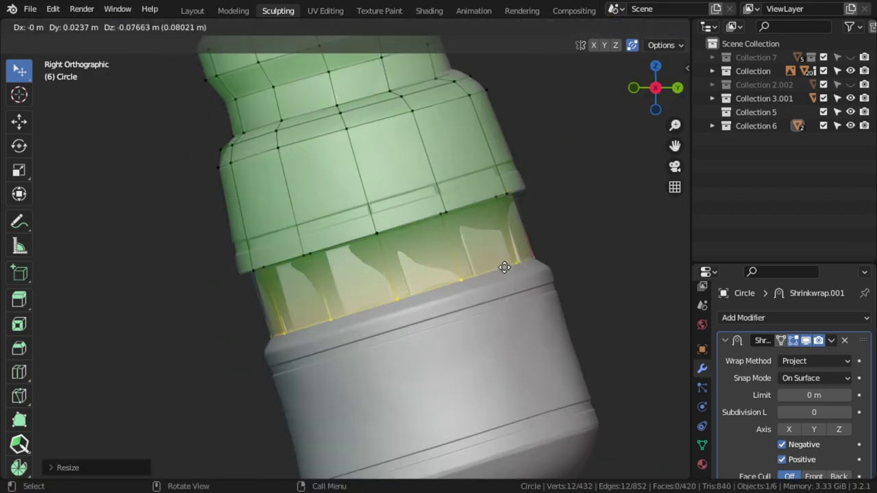
middle_click_drag(505, 267, 470, 222)
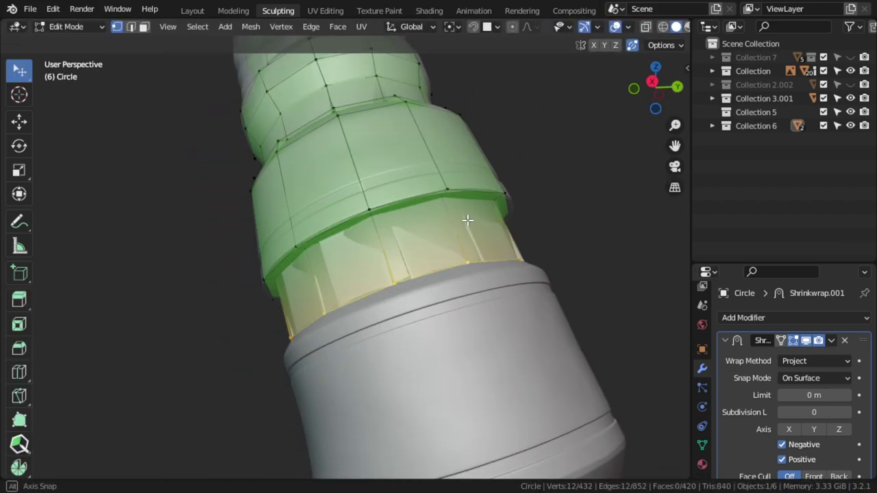
scroll(448, 286, "up", 3)
scroll(548, 292, "up", 2)
key("g")
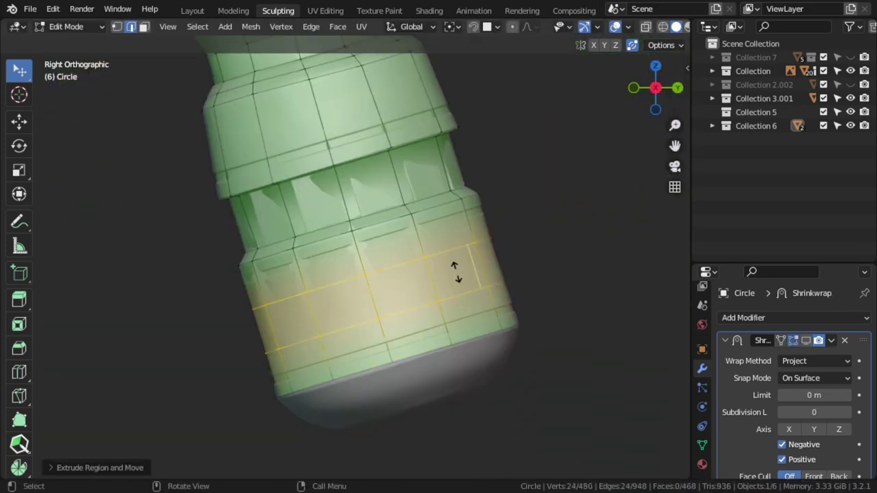
left_click(373, 225)
middle_click_drag(374, 224, 458, 399)
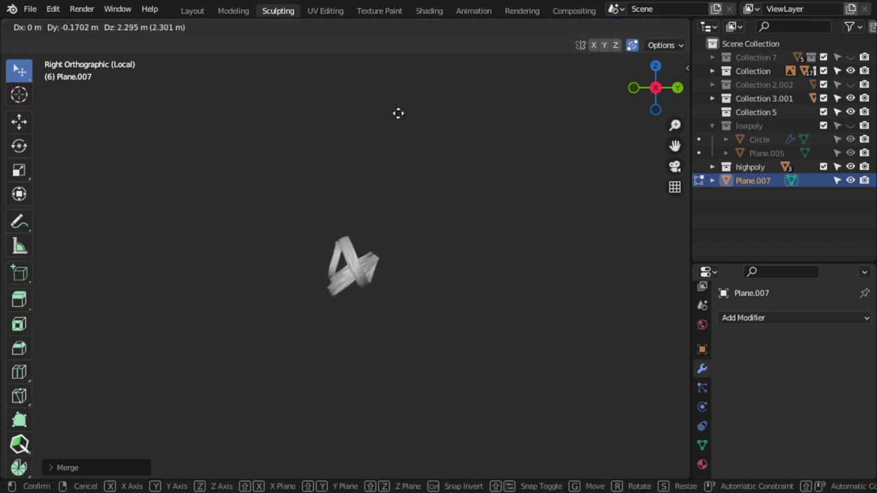
Move and extrude vertices to build the wrap strip, then duplicate the wrap mesh
scroll(444, 346, "up", 2)
key("g")
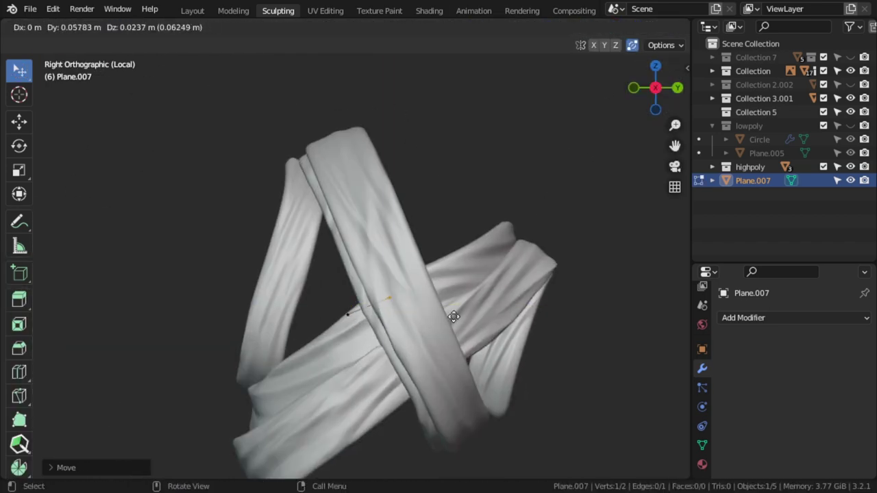
middle_click_drag(454, 317, 370, 318)
key("e")
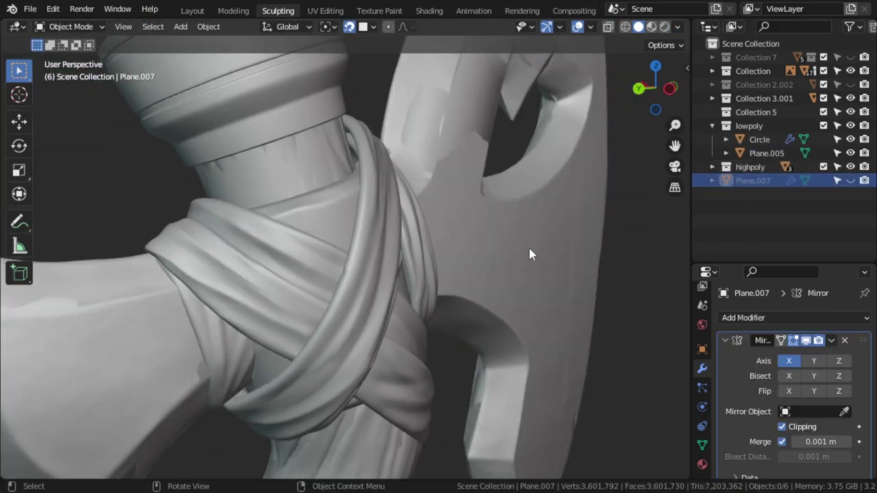
key("shift+d")
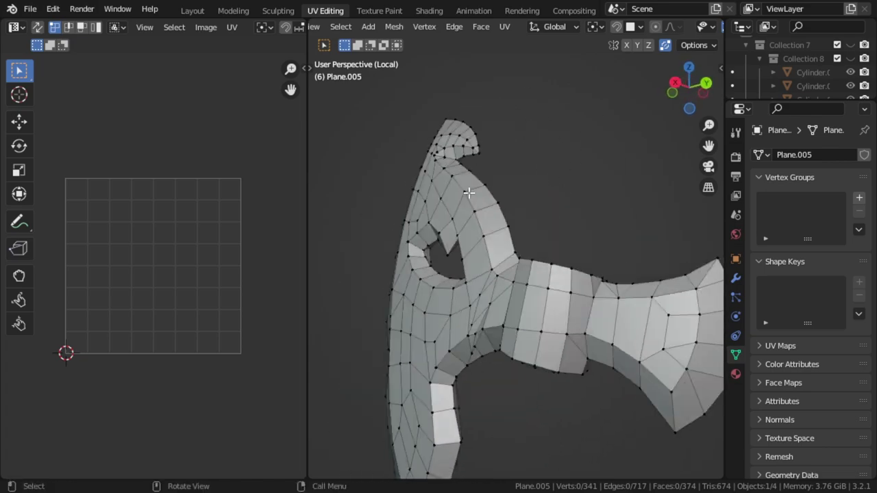
Select the whole axe mesh, unwrap it and turn on UV stretch display
scroll(535, 268, "down", 5)
mouse_move(468, 198)
middle_mouse_down()
mouse_move(628, 135)
mouse_move(528, 301)
mouse_move(507, 203)
mouse_move(581, 252)
middle_mouse_up()
scroll(507, 203, "up", 5)
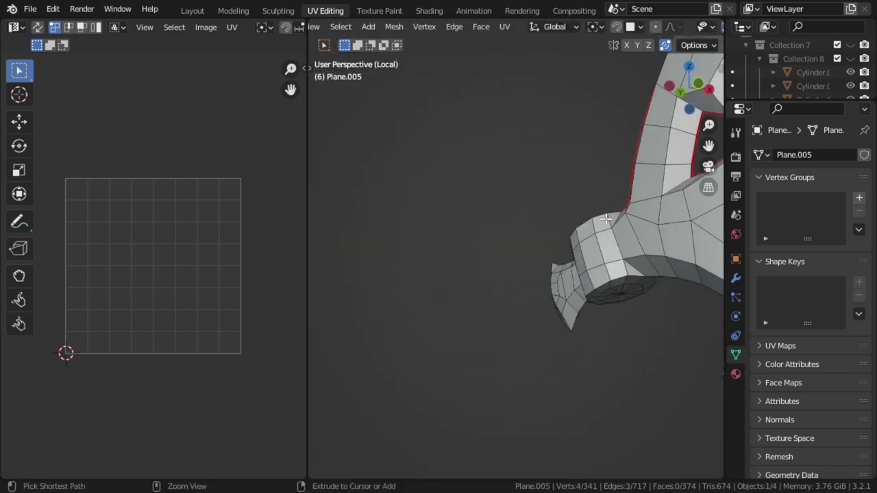
key("a")
scroll(223, 24, "down", 5)
left_click(209, 27)
left_click(125, 149)
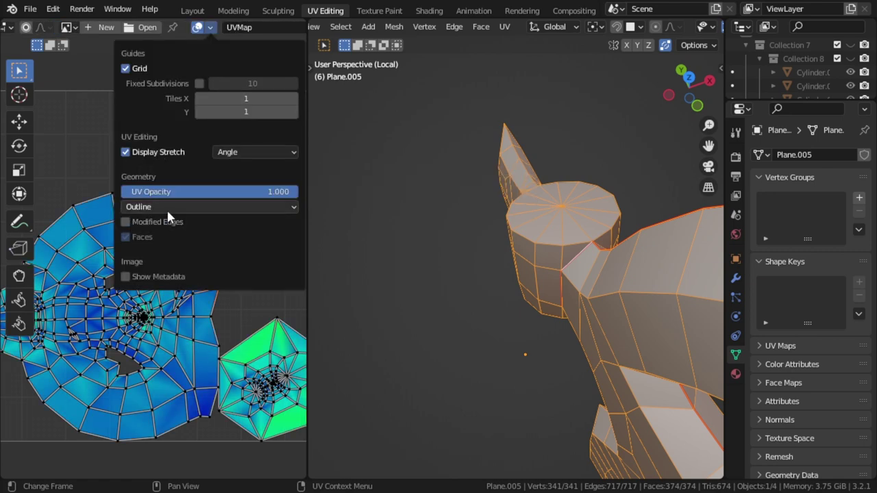
left_click(210, 28)
Mark a seam along an edge path at the axe head joint
key("alt+a")
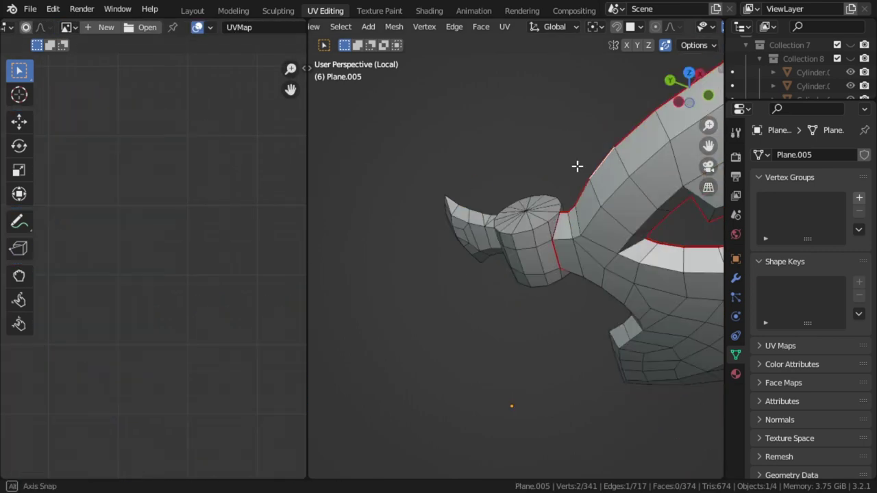
mouse_move(577, 165)
middle_mouse_down()
mouse_move(408, 256)
mouse_move(499, 363)
middle_mouse_up()
scroll(431, 245, "up", 4)
left_click(448, 272, "alt")
left_click(408, 256, "ctrl")
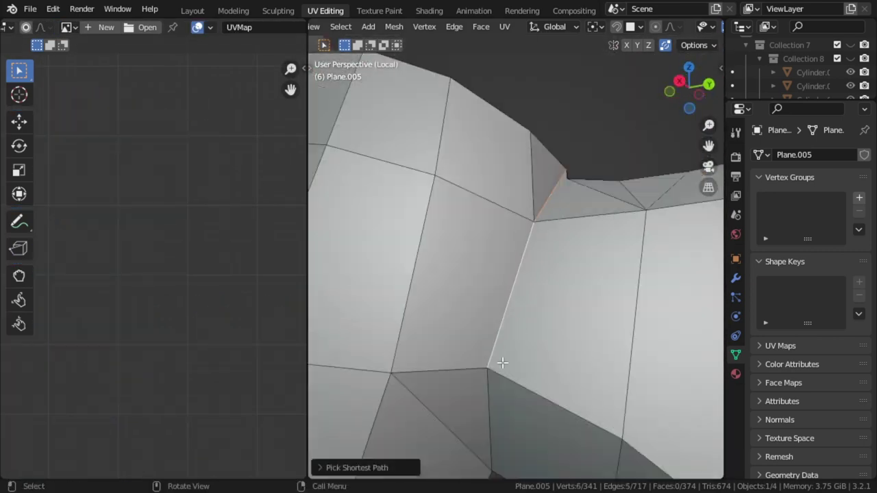
key("ctrl+e")
left_click(425, 259)
middle_click_drag(425, 260, 523, 221)
key("ctrl+e")
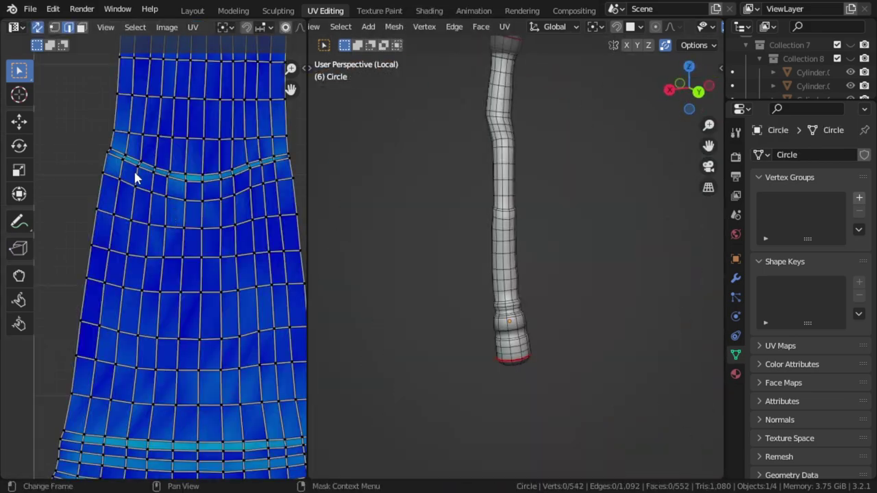
Isolate the Plane.007 wrap object and unwrap its mesh in Edit Mode
left_click(498, 297)
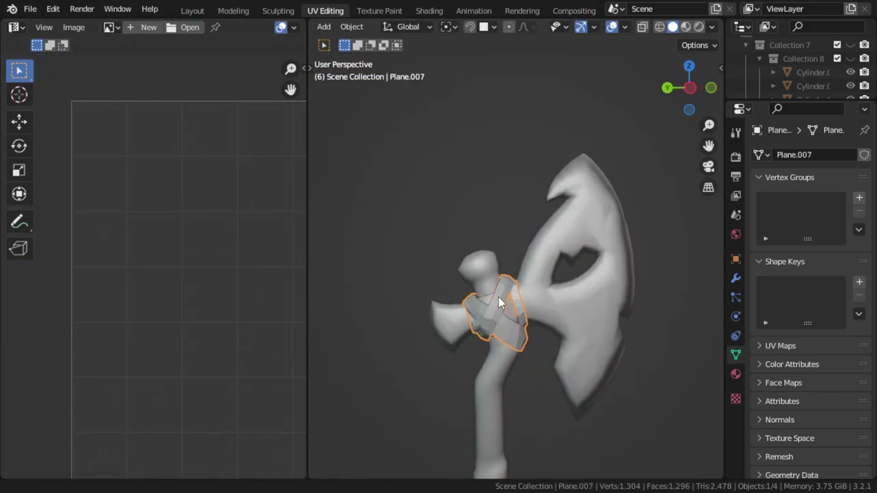
key("KP_Divide")
key("Tab")
left_click(192, 26)
left_click(504, 27)
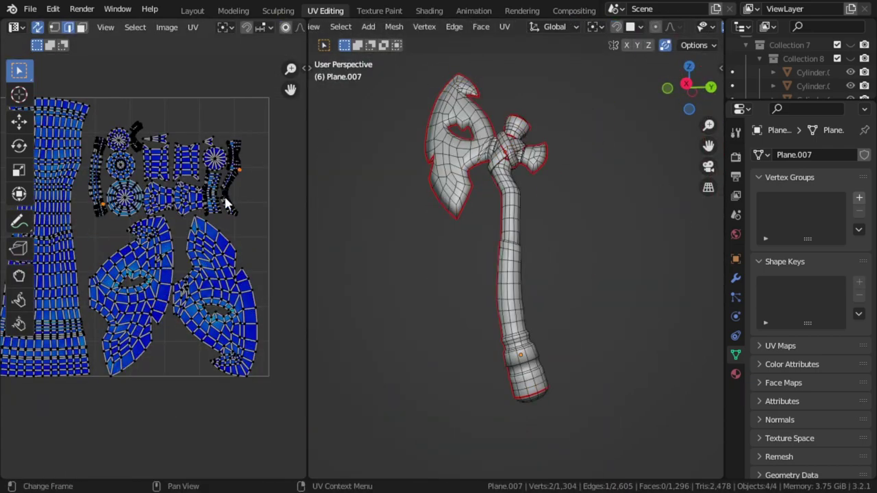
Pack the UV islands into the UV square and save the file
left_click(225, 265)
scroll(165, 248, "down", 3)
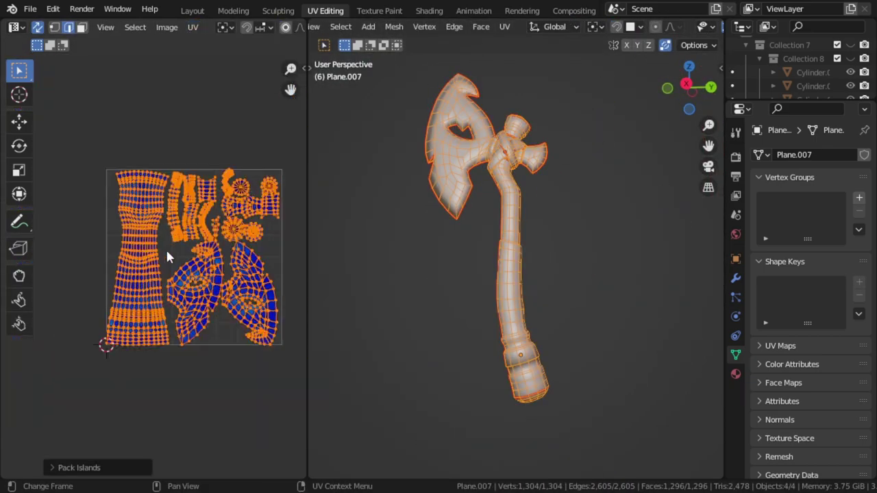
scroll(191, 226, "up", 3)
key("ctrl+s")
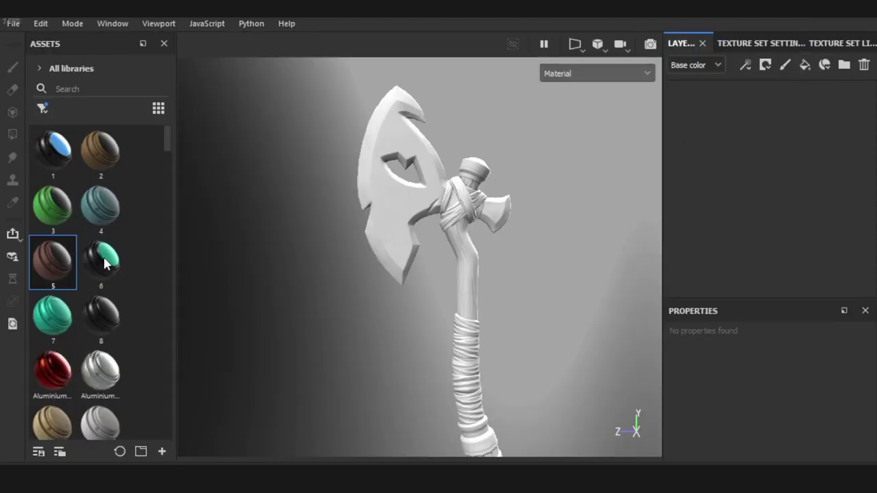
Apply the stylized wood material to the handle and add a fill layer in a 'cloth' folder
left_click_drag(468, 268, 467, 268)
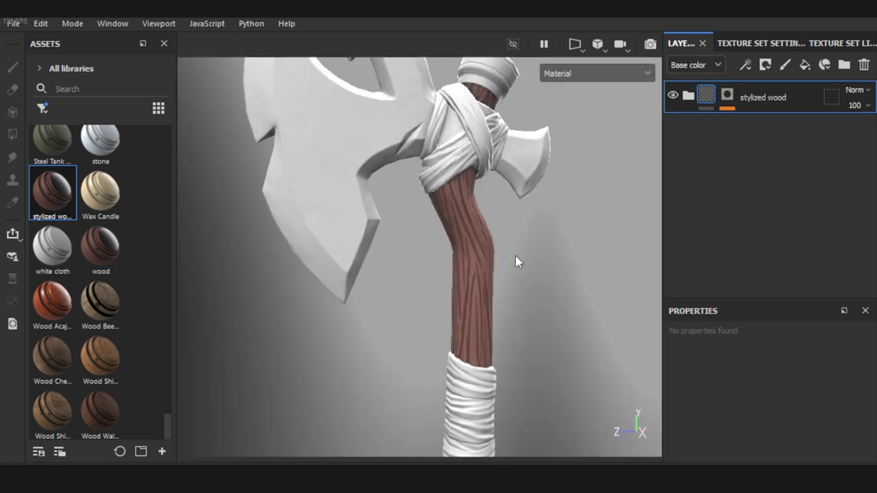
left_click(805, 64)
key("ctrl+g")
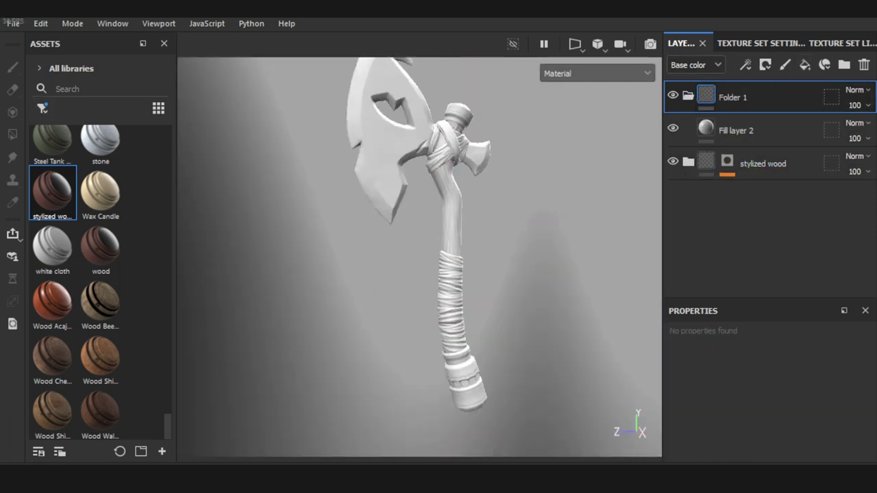
type("cloth")
left_click(736, 130)
scroll(777, 333, "down", 5)
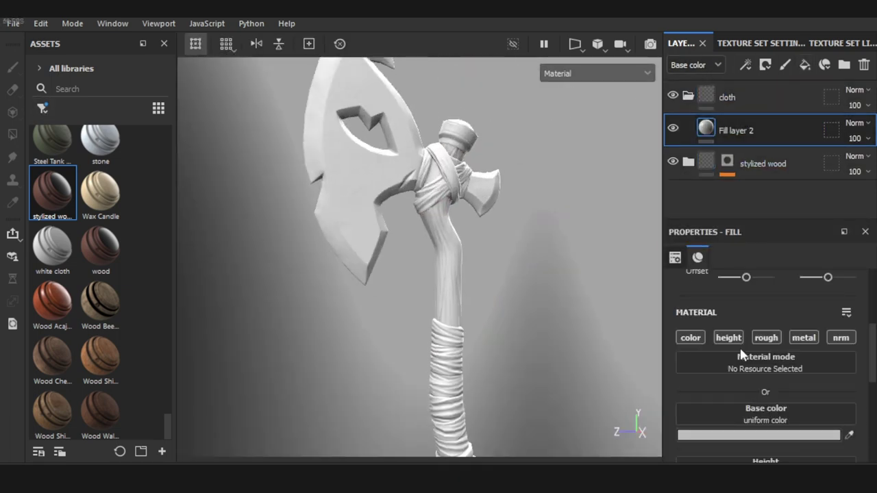
left_click(766, 338)
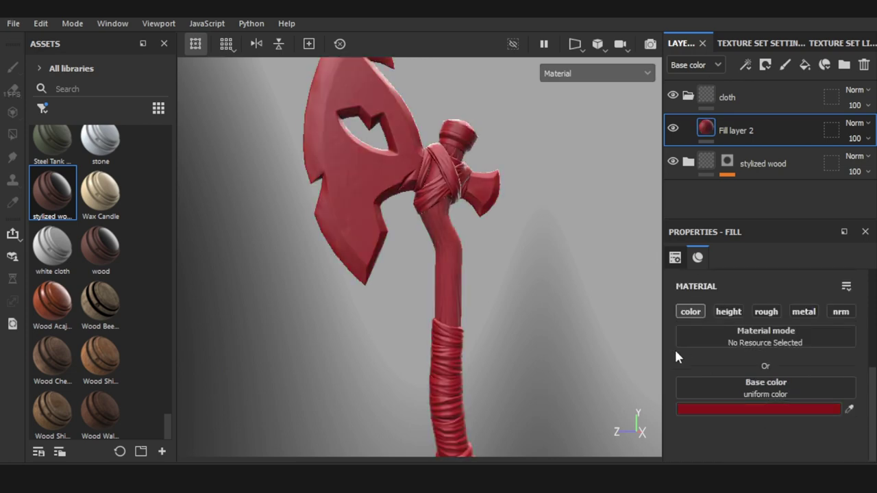
left_click(766, 312)
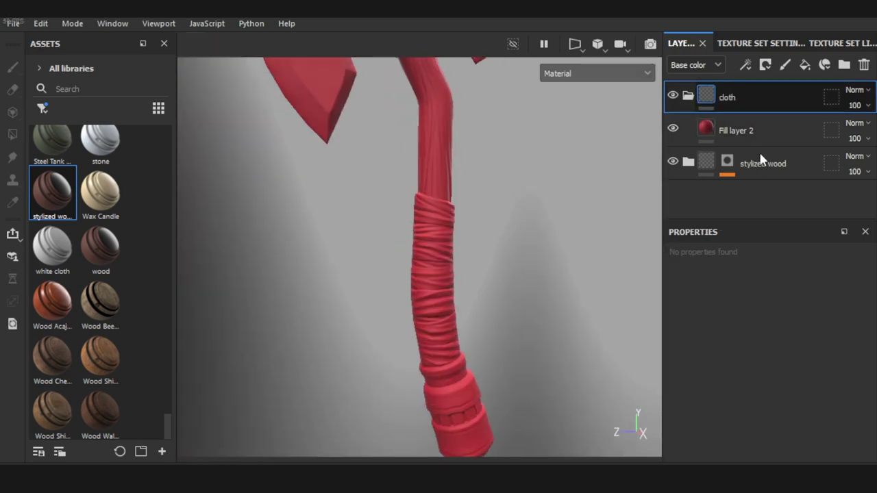
Tune the cloth colour selection mask to output value 1 and tolerance 0.97
left_click_drag(457, 174, 429, 251, "alt")
left_click_drag(811, 329, 848, 323)
left_click_drag(738, 378, 843, 378)
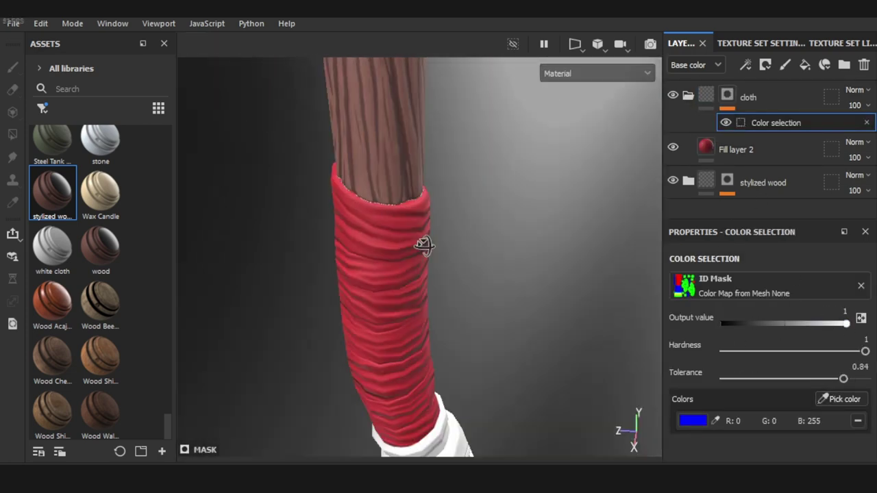
mouse_move(425, 243)
left_mouse_down("alt")
mouse_move(402, 333)
mouse_move(452, 141)
left_mouse_up("alt")
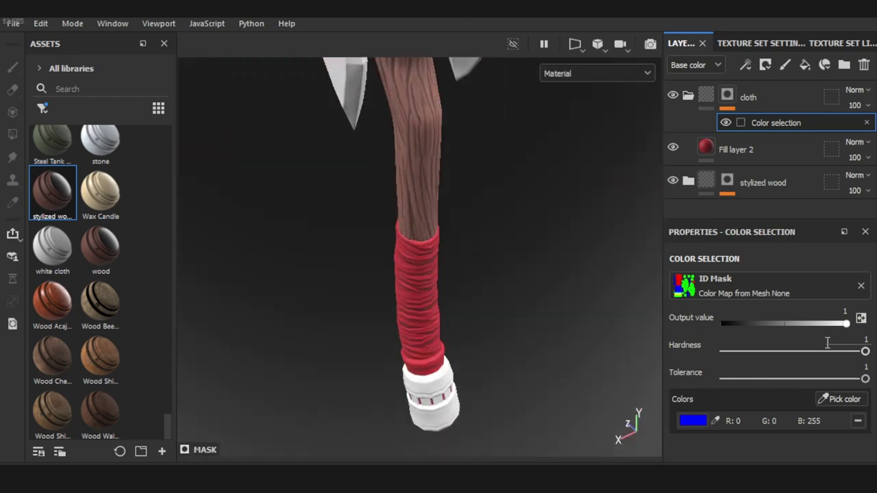
left_click_drag(843, 380, 862, 378)
left_click_drag(433, 253, 474, 330, "alt")
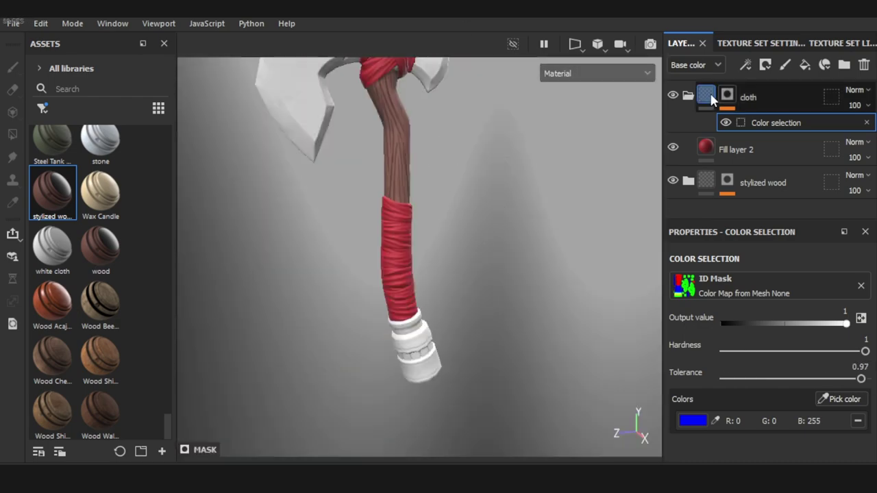
Create a 'metal' folder with an almost fully metallic 'base' fill and a colour selection mask
key("ctrl+g")
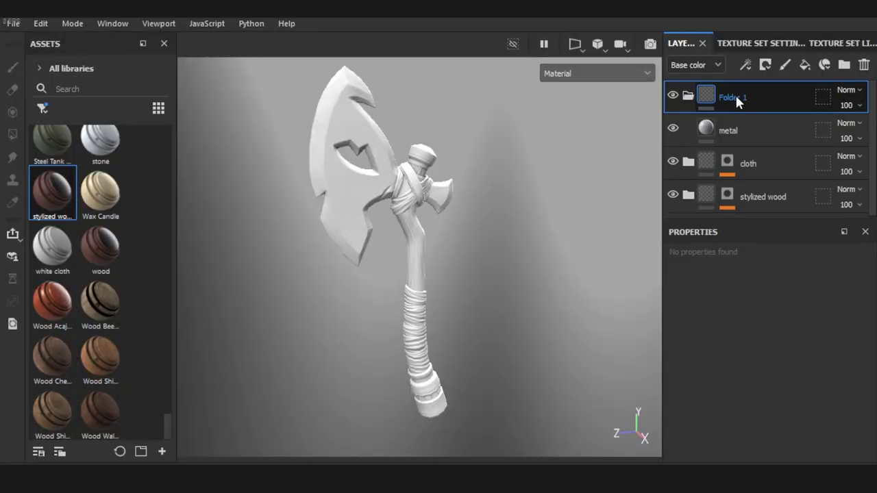
type("etal")
key("Return")
double_click(730, 129)
type("bas")
scroll(730, 286, "down", 5)
left_click(830, 387)
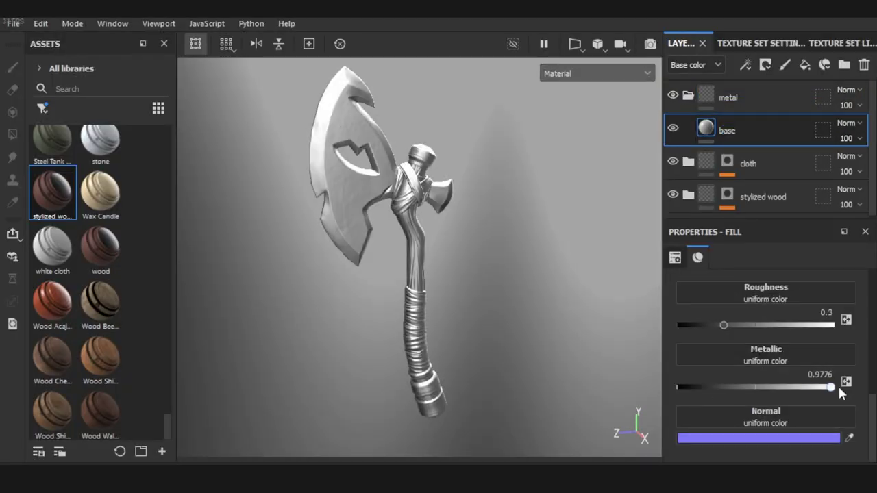
left_click(732, 93)
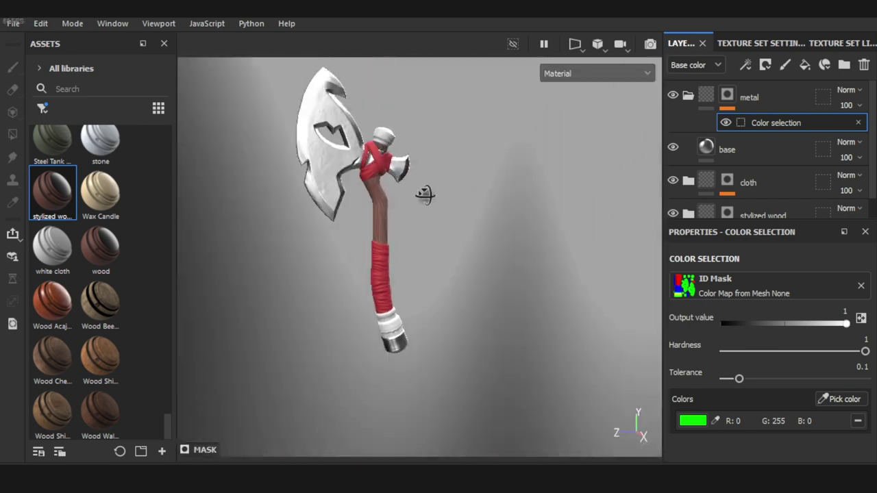
scroll(750, 325, "up", 3)
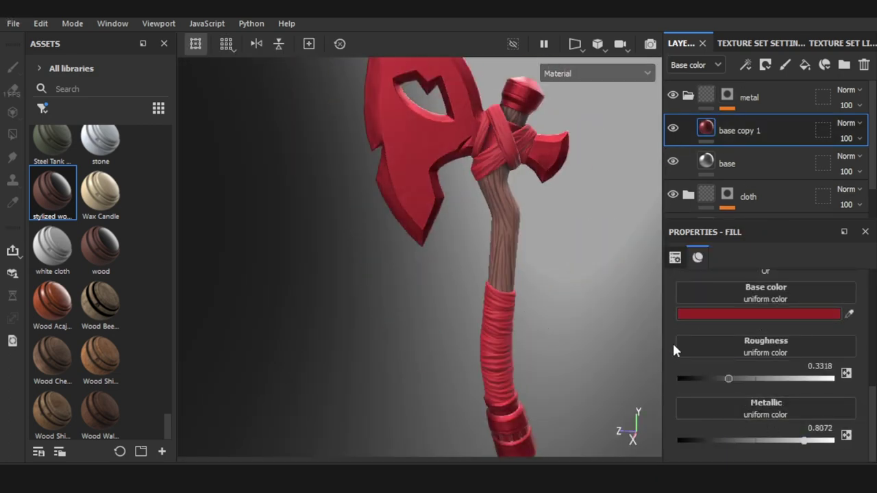
In the 2D texture view, paint red strokes below and left of the blade's eye hole
key("Tab")
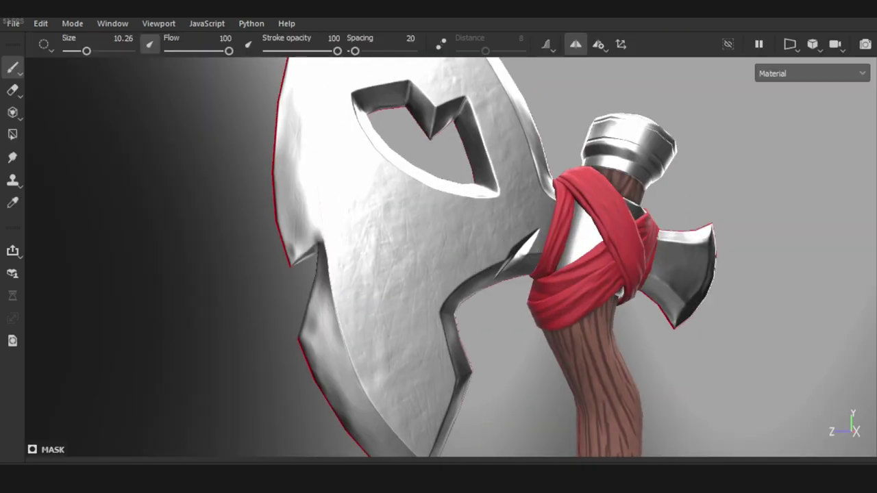
key("Tab")
key("F3")
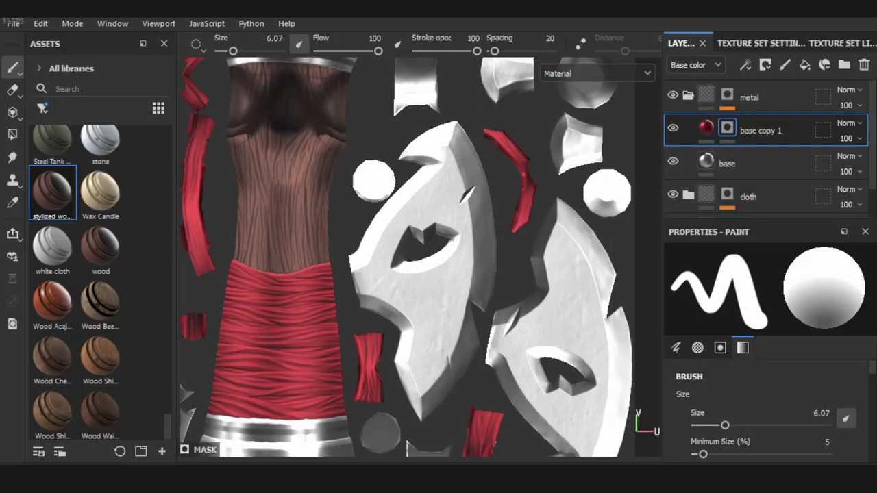
key("f")
scroll(427, 265, "up", 2)
left_click_drag(396, 282, 449, 266)
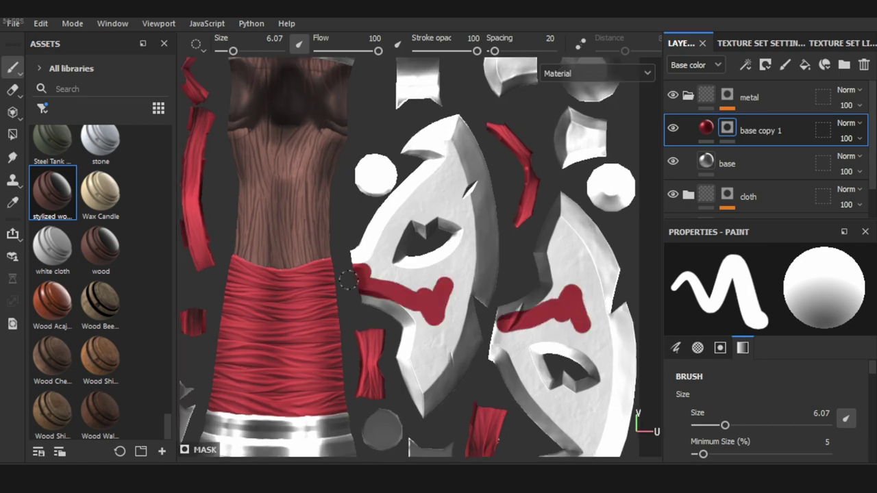
scroll(427, 264, "up", 2)
scroll(427, 265, "up", 2)
scroll(415, 292, "up", 2)
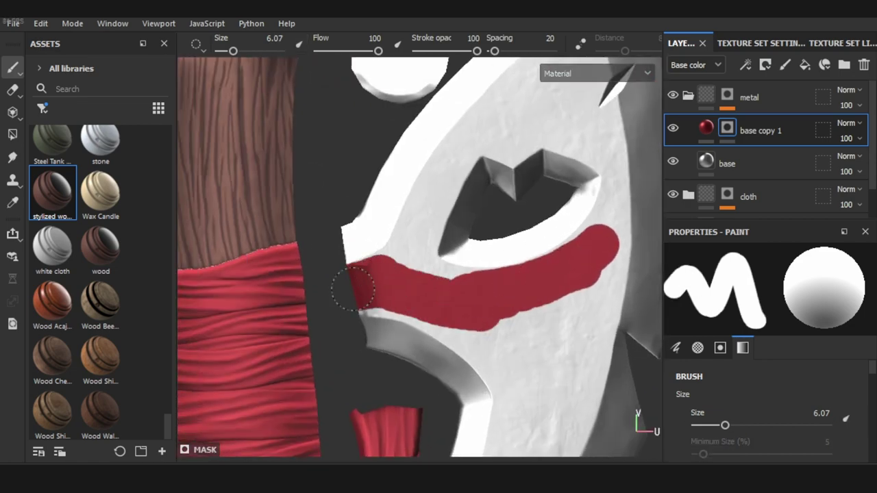
left_click_drag(344, 290, 386, 245)
scroll(386, 245, "up", 2)
scroll(634, 419, "down", 3)
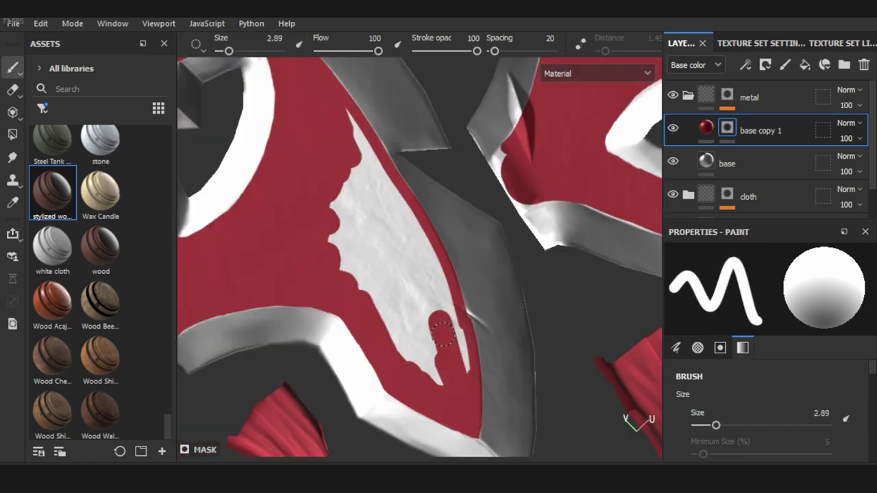
scroll(630, 421, "down", 2)
Pan to the other blade piece in the texture and enlarge the brush
middle_click_drag(633, 421, 453, 317)
scroll(454, 317, "up", 5)
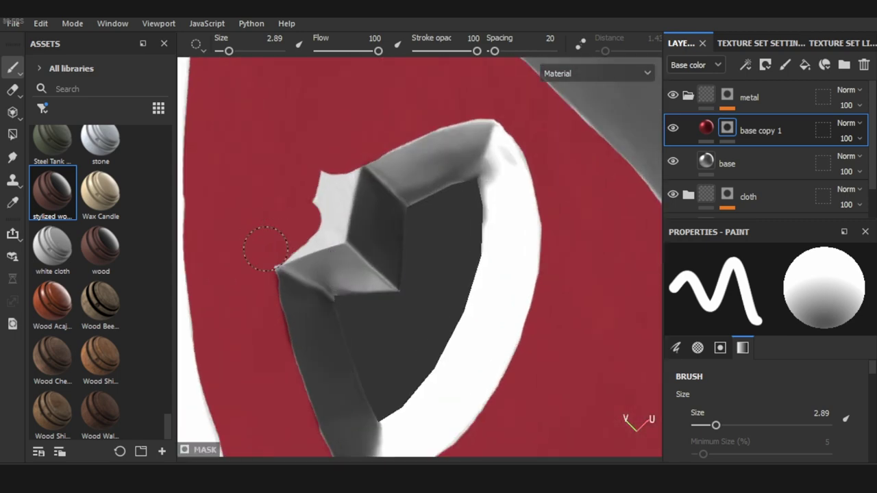
mouse_move(539, 173)
middle_mouse_down()
mouse_move(349, 297)
mouse_move(323, 251)
middle_mouse_up()
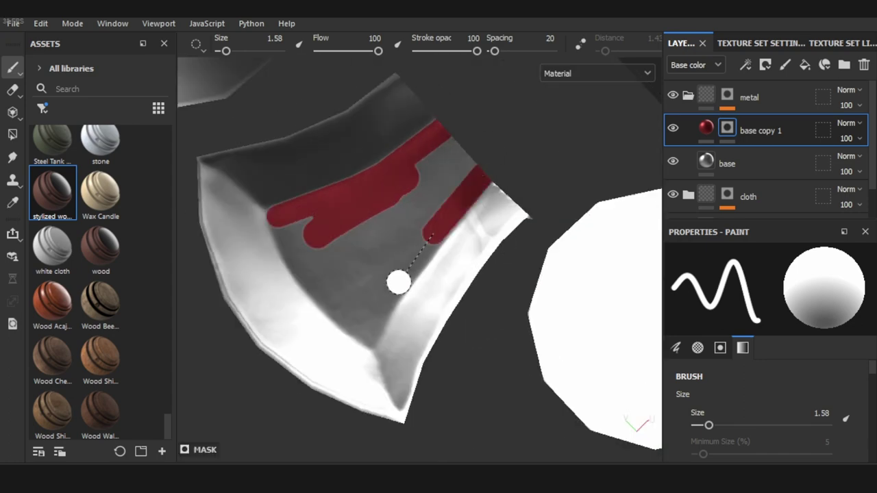
scroll(292, 220, "up", 3)
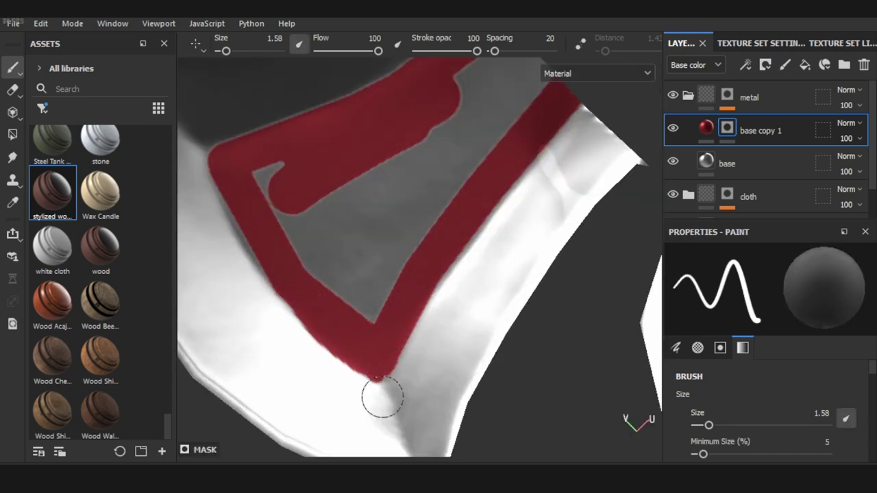
mouse_move(382, 396)
left_mouse_down("alt")
mouse_move(298, 305)
mouse_move(427, 362)
mouse_move(363, 313)
mouse_move(372, 254)
mouse_move(422, 255)
mouse_move(310, 323)
mouse_move(308, 343)
mouse_move(397, 303)
mouse_move(420, 227)
mouse_move(396, 253)
left_mouse_up("alt")
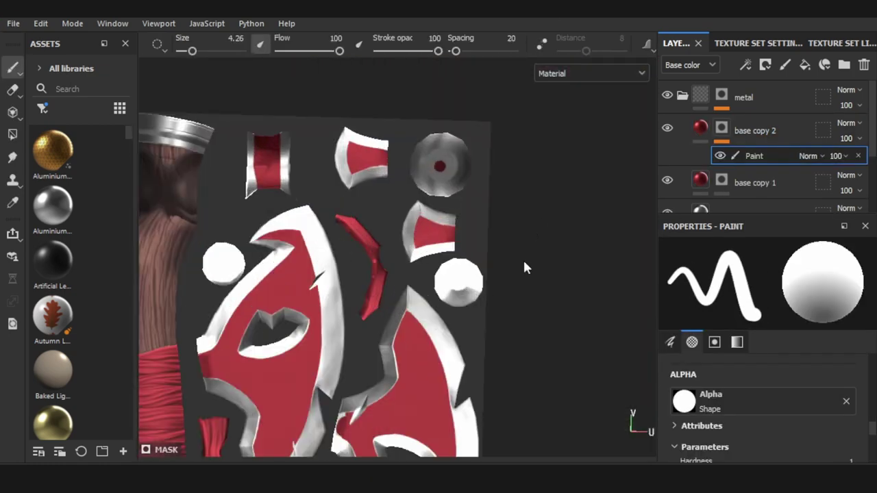
right_click_drag(495, 175, 502, 248, "ctrl")
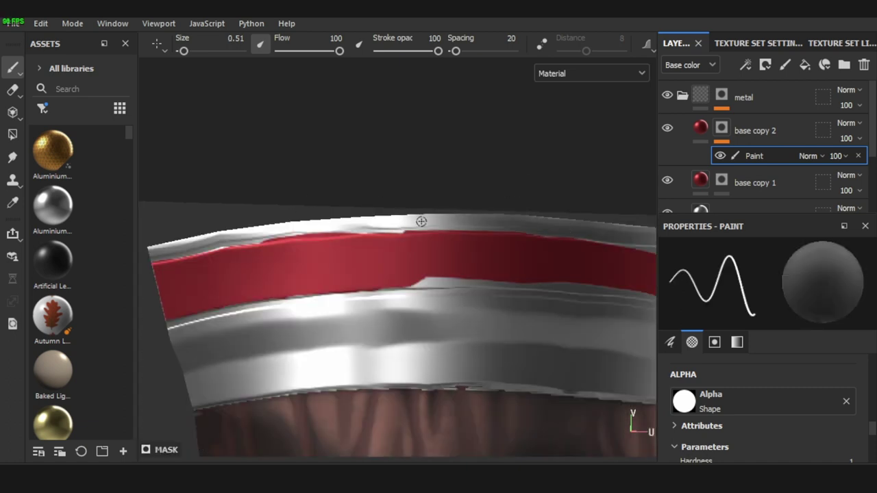
Paint the first red stripe around the metal cap's rim
mouse_move(402, 234)
left_mouse_down("alt")
mouse_move(442, 233)
mouse_move(269, 233)
left_mouse_up("alt")
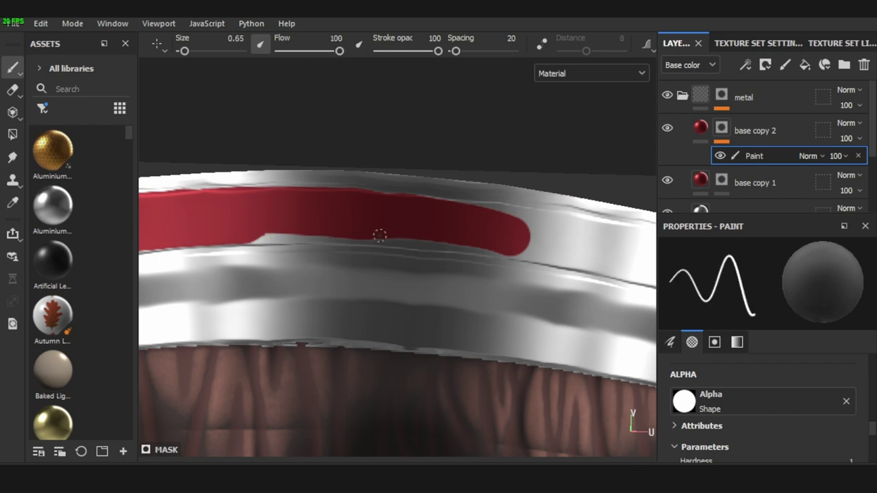
mouse_move(380, 236)
left_mouse_down("alt")
mouse_move(348, 255)
mouse_move(647, 346)
left_mouse_up("alt")
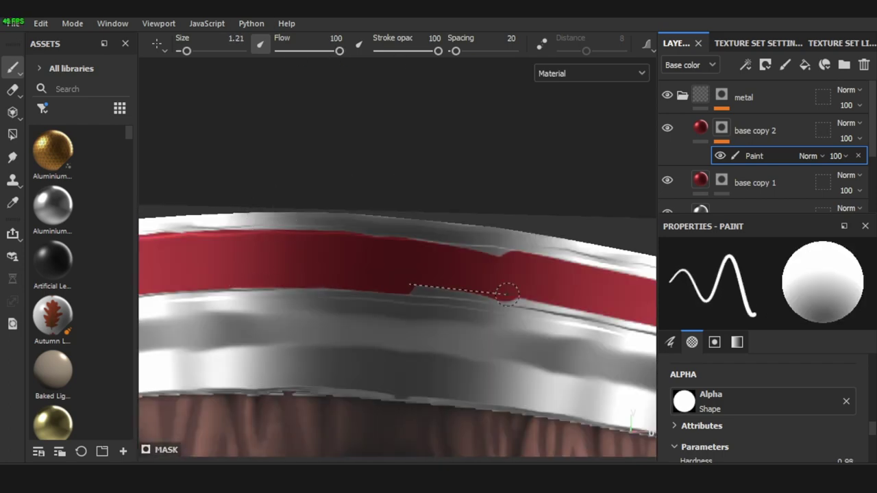
left_click_drag(507, 295, 341, 254, "alt")
left_click_drag(467, 274, 399, 277, "alt")
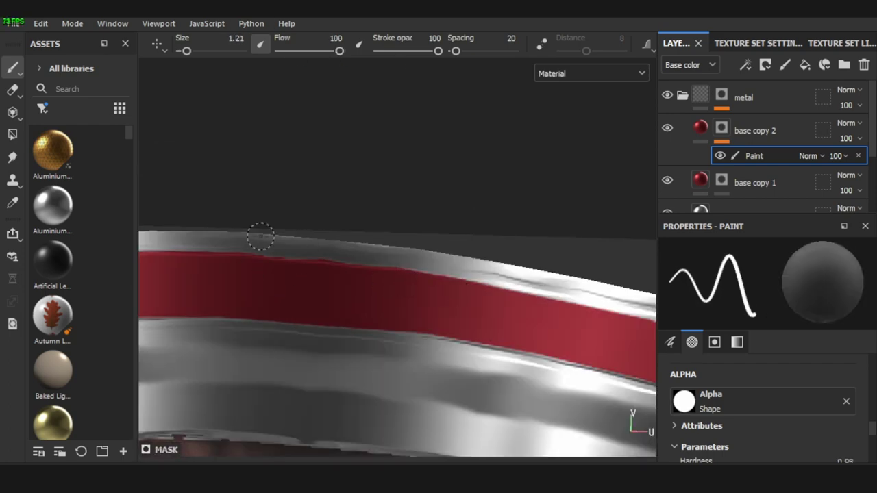
mouse_move(260, 237)
left_mouse_down("alt")
mouse_move(404, 288)
mouse_move(383, 278)
left_mouse_up("alt")
scroll(478, 256, "down", 5)
scroll(442, 276, "up", 5)
scroll(233, 281, "up", 5)
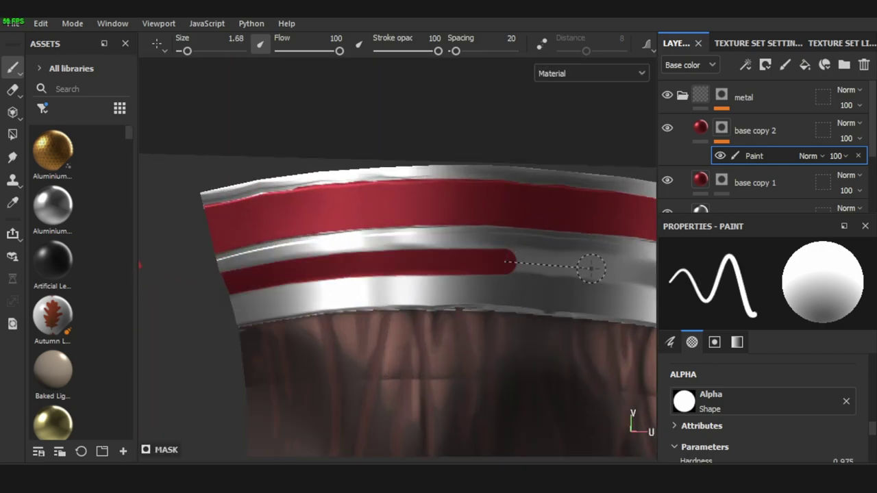
Paint a thinner second red stripe and a thin line along the band's lower edge
left_click_drag(592, 269, 435, 251, "alt")
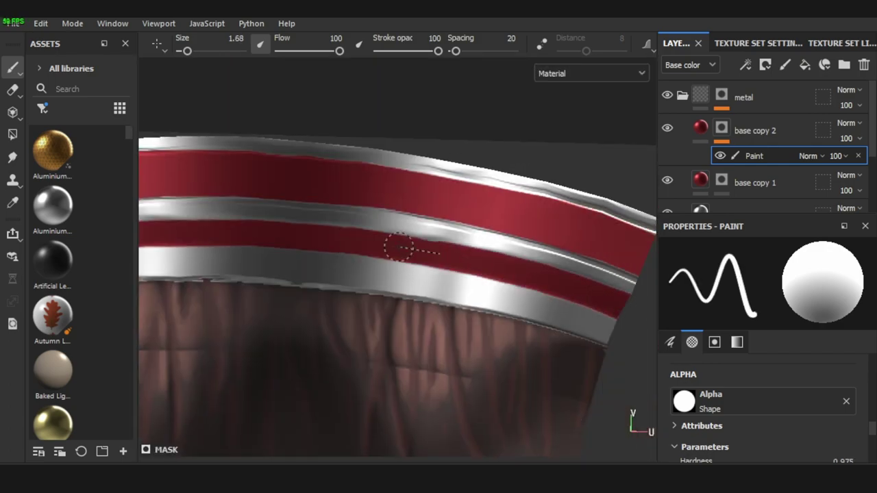
scroll(427, 252, "down", 5)
left_click_drag(428, 252, 450, 209, "alt")
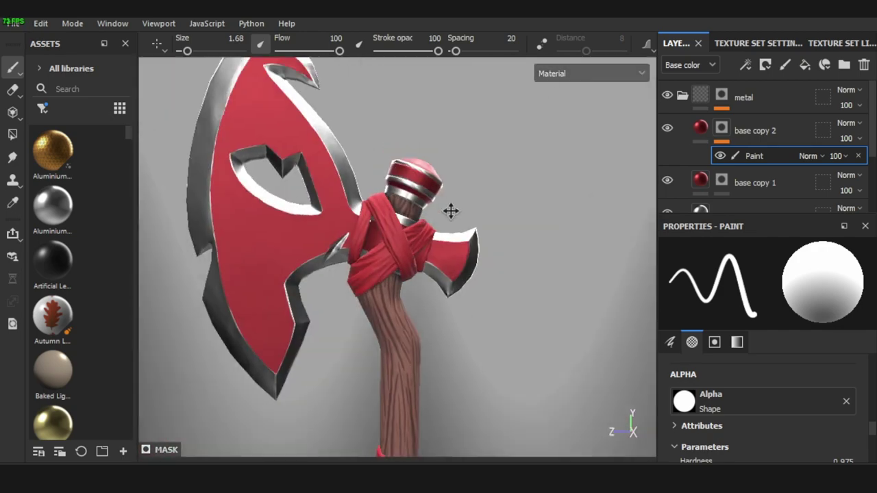
scroll(158, 260, "up", 5)
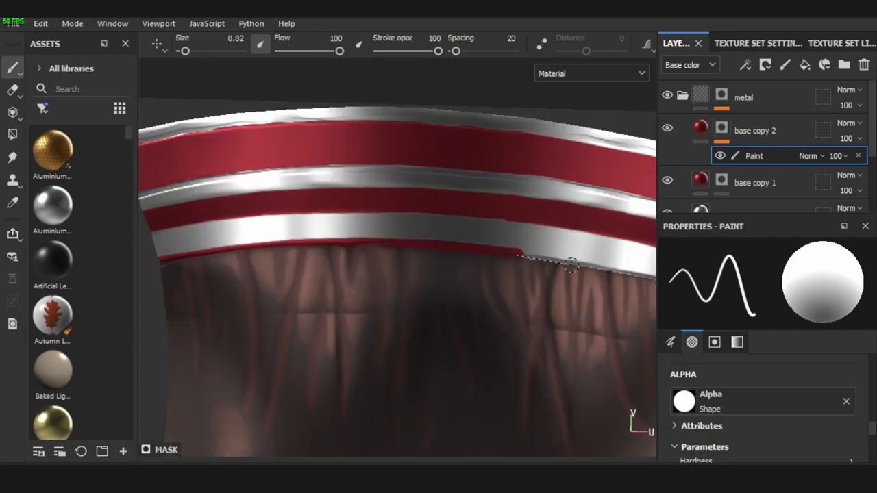
left_click_drag(571, 264, 368, 225, "alt")
Inspect the red cap bands from several angles in the 3D and 2D views
key("F2")
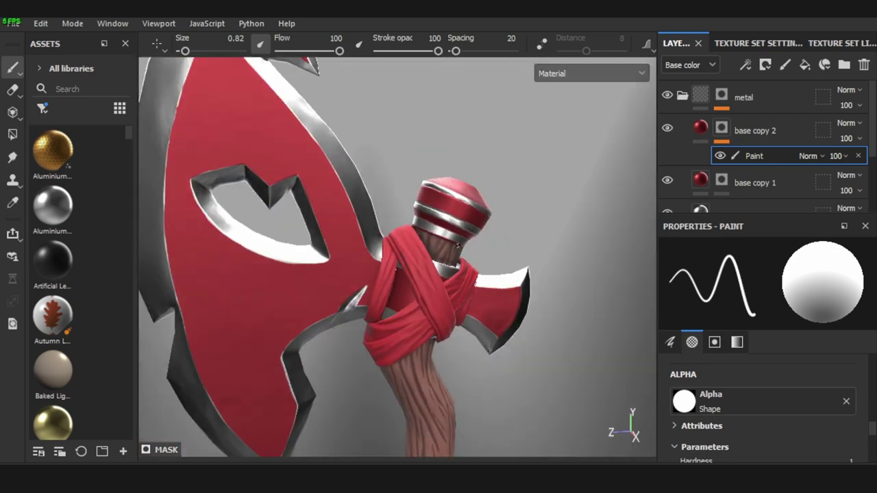
scroll(434, 215, "up", 3)
left_click_drag(434, 215, 558, 284, "alt")
key("F1")
key("F2")
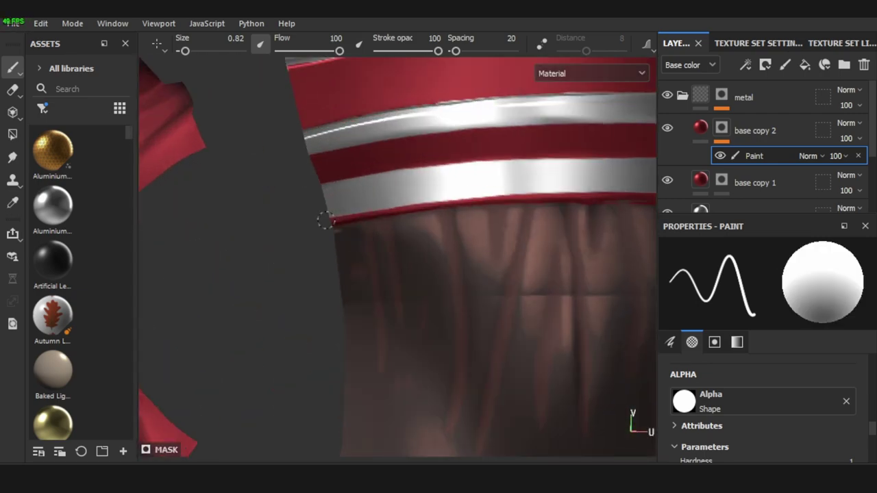
left_click_drag(606, 182, 309, 192, "alt")
mouse_move(583, 218)
left_mouse_down("alt")
mouse_move(451, 196)
mouse_move(488, 189)
left_mouse_up("alt")
key("f")
scroll(397, 257, "up", 3)
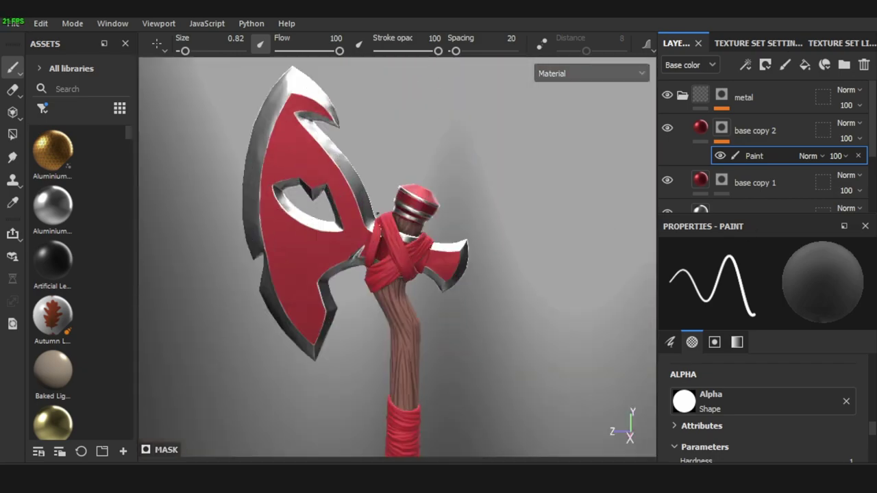
key("F3")
key("F2")
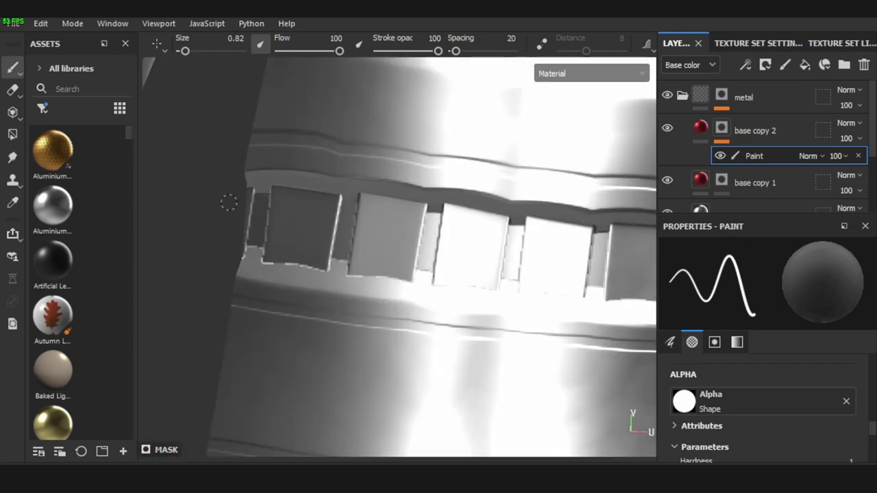
Try a red stroke in a gap between the pommel band's tabs, then undo it
scroll(227, 202, "up", 2)
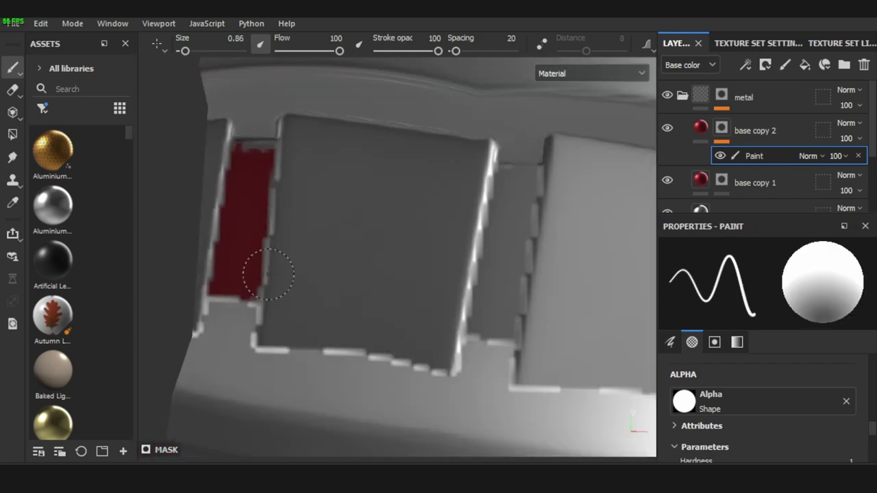
mouse_move(269, 274)
left_mouse_down("alt")
mouse_move(348, 323)
mouse_move(375, 209)
left_mouse_up("alt")
key("ctrl+z")
left_click_drag(340, 281, 237, 313, "alt")
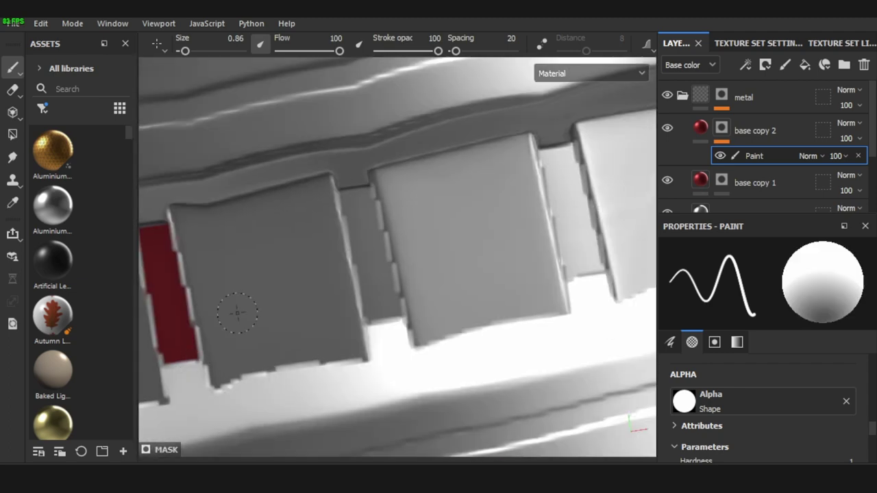
key("ctrl+z")
left_click_drag(363, 253, 373, 196, "alt")
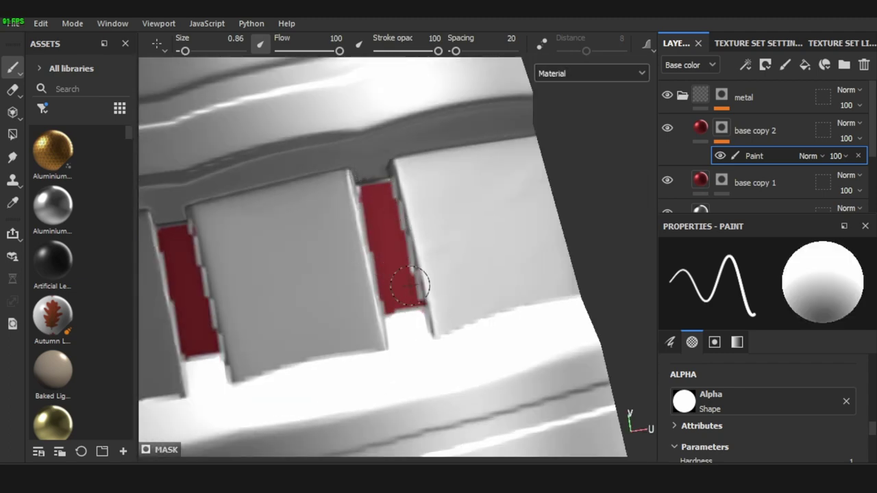
scroll(410, 284, "down", 5)
left_click_drag(343, 256, 405, 247, "alt")
scroll(405, 247, "down", 3)
scroll(470, 268, "up", 6)
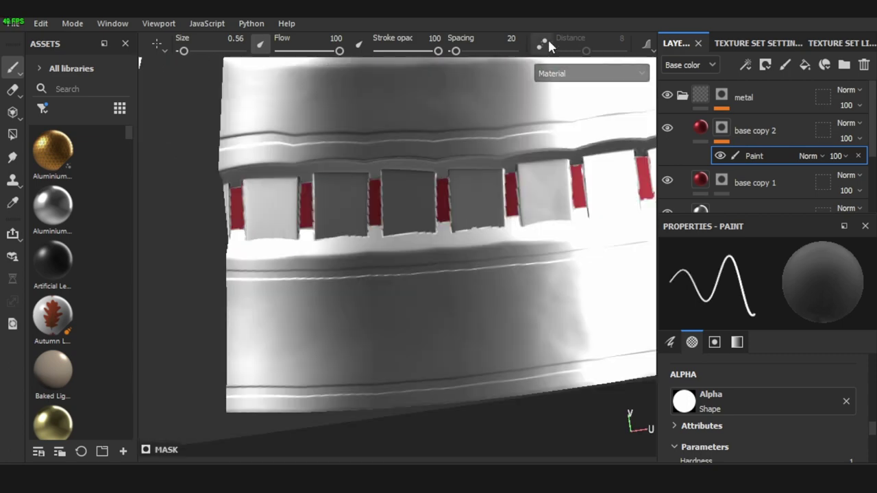
Enable lazy-mouse smoothing with a brush Distance of 2.38
left_click(544, 44)
scroll(224, 274, "up", 3)
left_click_drag(562, 50, 569, 51)
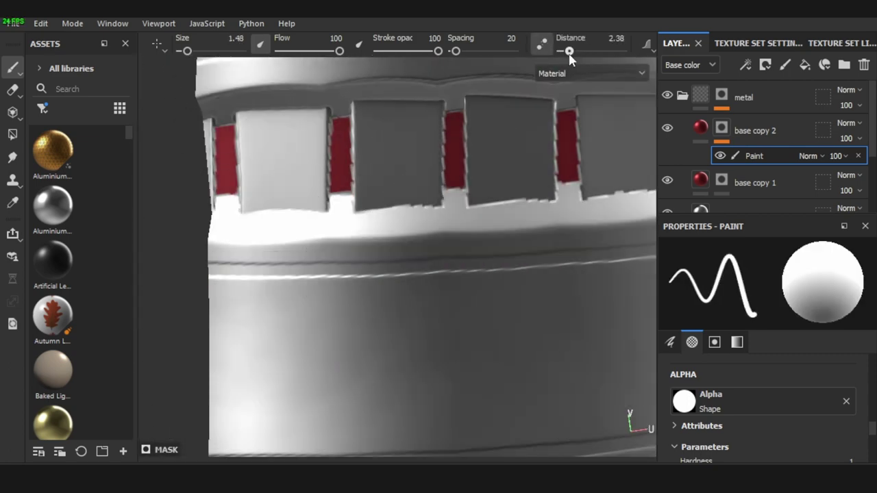
Paint a thin red stripe along the pommel band's groove, following it around the band
left_click_drag(509, 262, 147, 260, "alt")
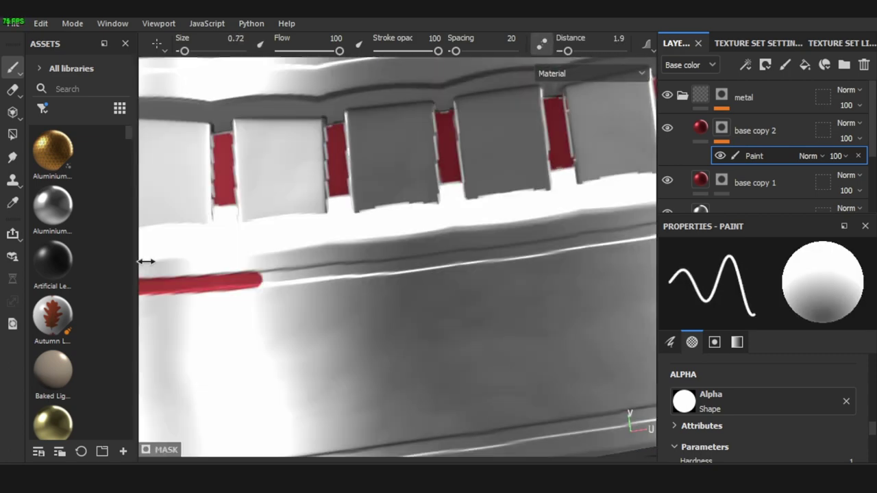
mouse_move(489, 244)
left_mouse_down("alt")
mouse_move(215, 211)
mouse_move(620, 188)
mouse_move(419, 229)
left_mouse_up("alt")
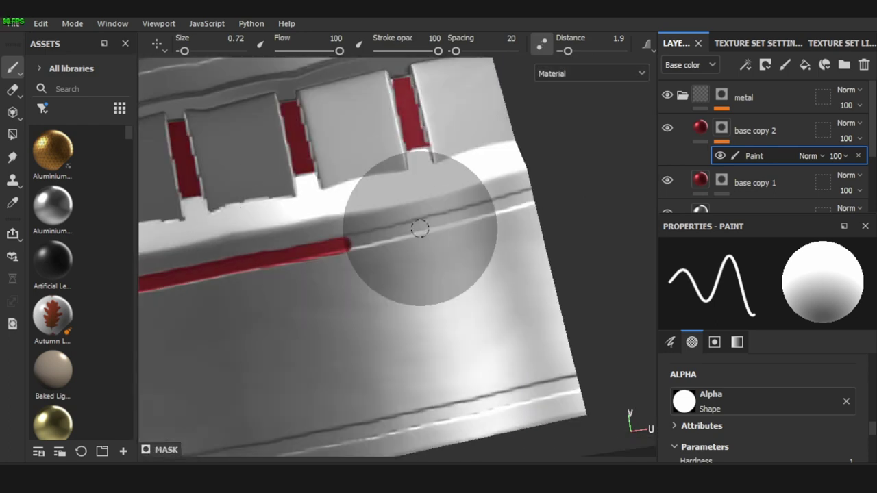
scroll(501, 237, "down", 5)
mouse_move(501, 237)
left_mouse_down("alt")
mouse_move(245, 274)
mouse_move(287, 282)
left_mouse_up("alt")
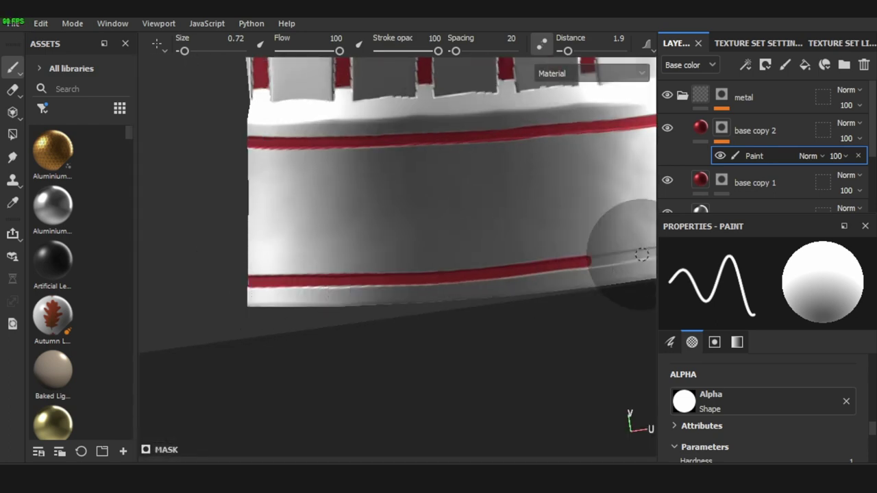
mouse_move(642, 255)
left_mouse_down("alt")
mouse_move(499, 265)
mouse_move(231, 319)
left_mouse_up("alt")
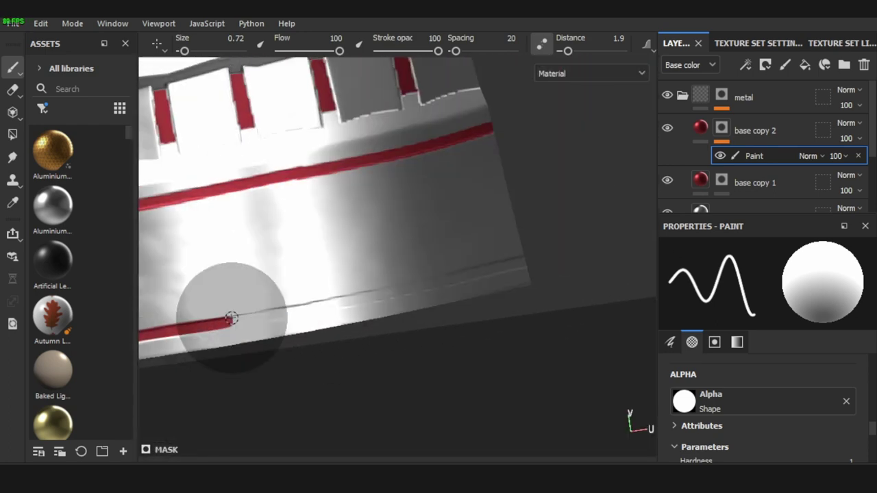
mouse_move(425, 287)
left_mouse_down("alt")
mouse_move(303, 283)
mouse_move(398, 257)
left_mouse_up("alt")
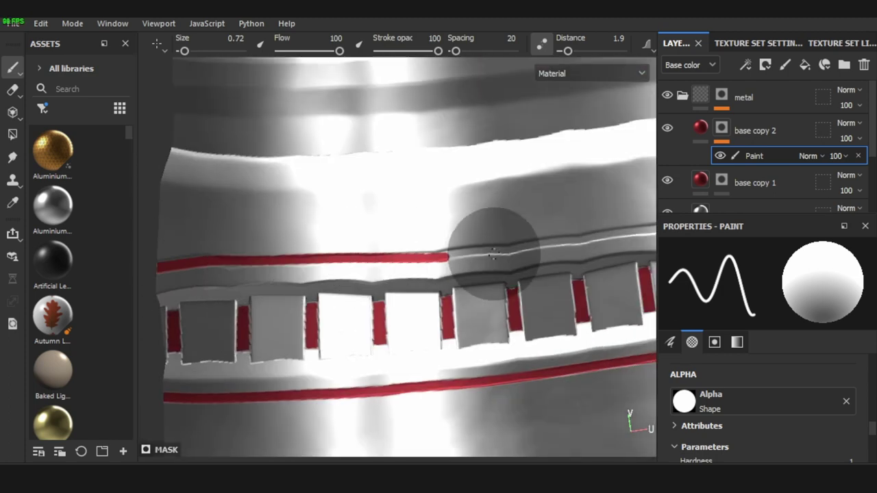
left_click_drag(492, 255, 340, 272, "alt")
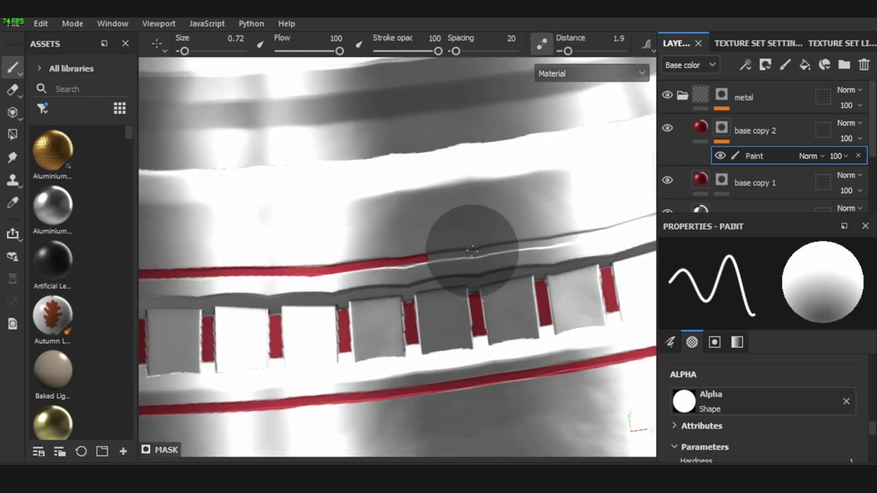
left_click_drag(472, 251, 333, 272, "alt")
Paint a straight wide red band around the metal pommel, undoing a stray stroke
key("f")
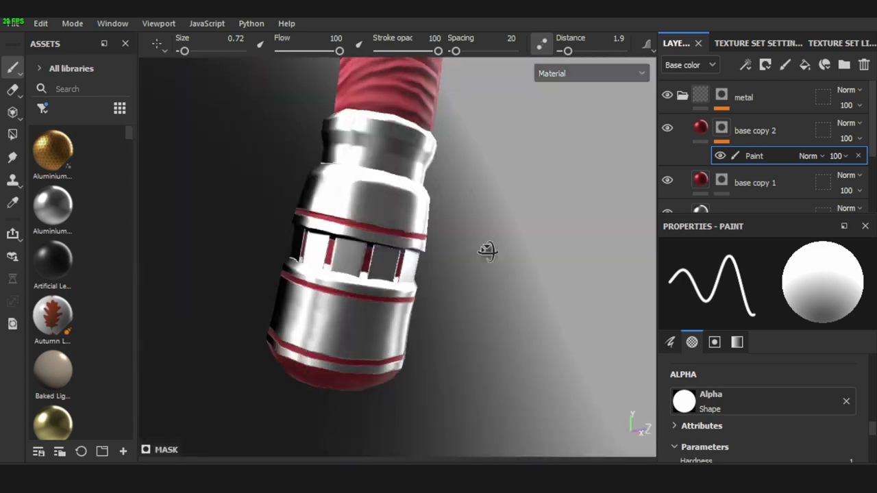
scroll(287, 329, "up", 5)
left_click_drag(295, 302, 542, 297)
key("ctrl+z")
key("f")
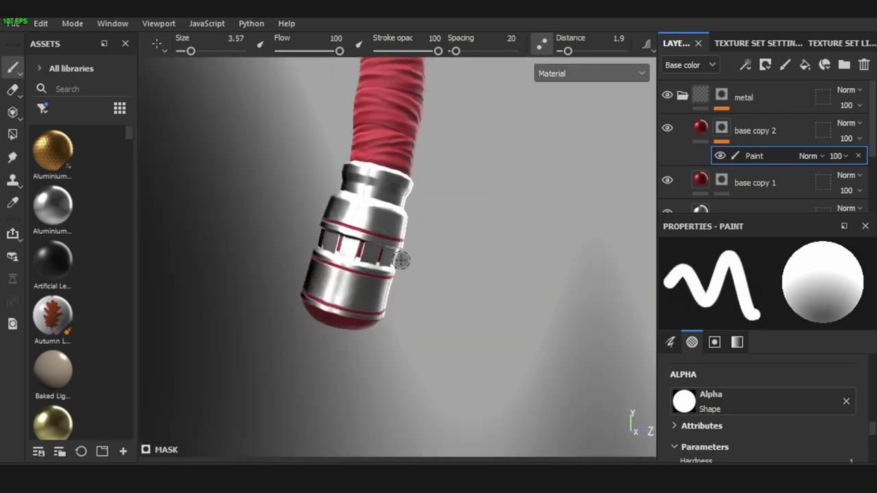
scroll(248, 321, "up", 5)
left_click(377, 311, "shift")
left_click_drag(377, 310, 450, 305, "alt")
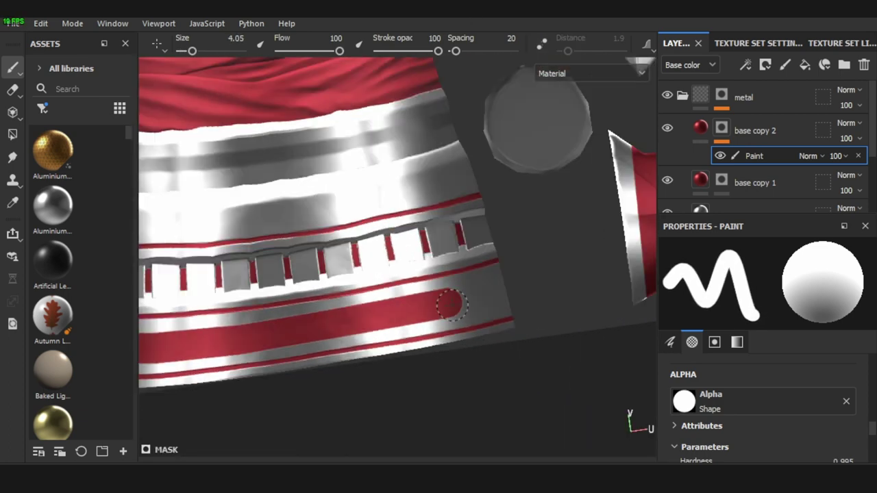
key("f")
scroll(388, 281, "up", 5)
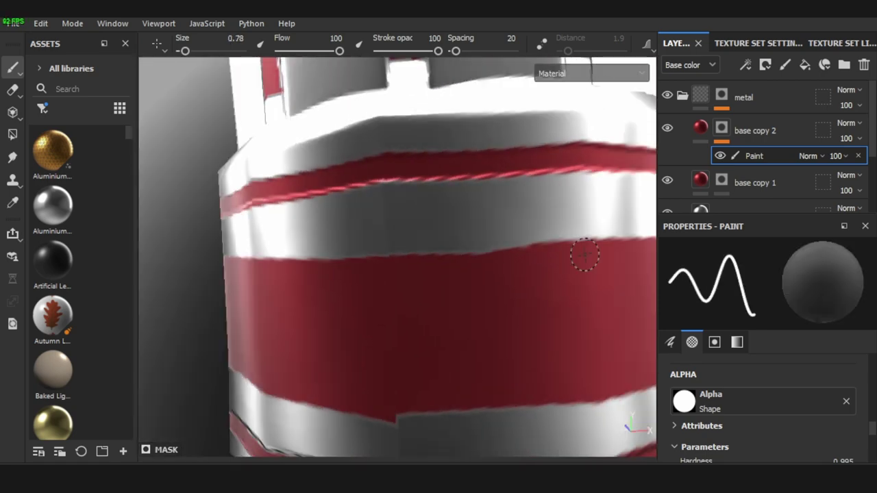
Paint a straight red band around the upper cap
mouse_move(585, 255)
left_mouse_down("alt")
mouse_move(462, 327)
mouse_move(550, 352)
mouse_move(519, 290)
mouse_move(356, 331)
left_mouse_up("alt")
key("F3")
scroll(241, 281, "up", 3)
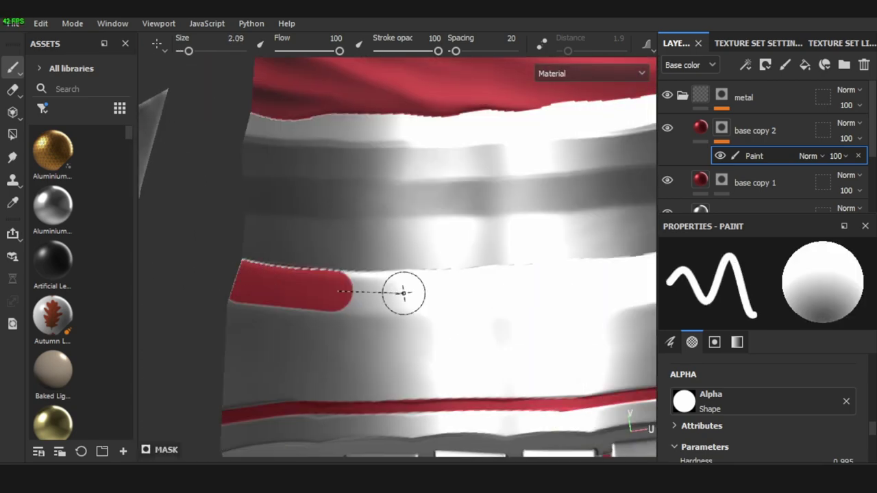
mouse_move(404, 293)
left_mouse_down("alt")
mouse_move(393, 274)
mouse_move(269, 281)
left_mouse_up("alt")
left_click(349, 288, "shift")
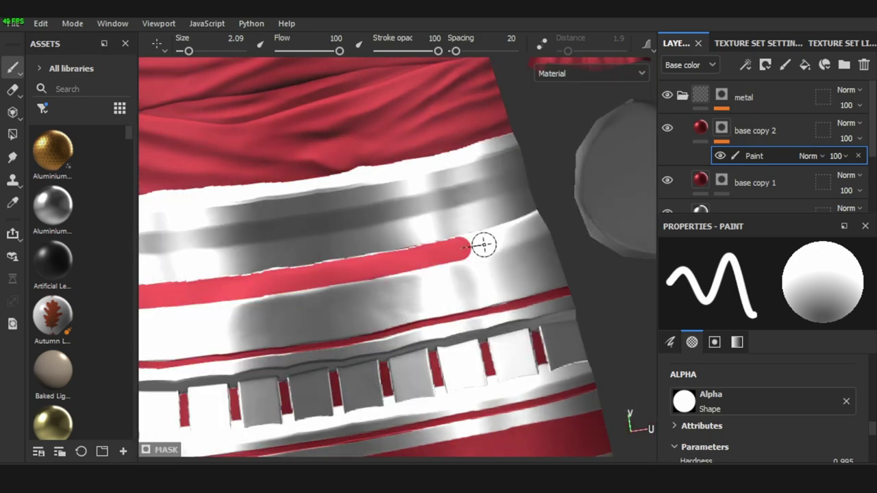
Paint a second red band across the grey top cap
scroll(307, 284, "up", 5)
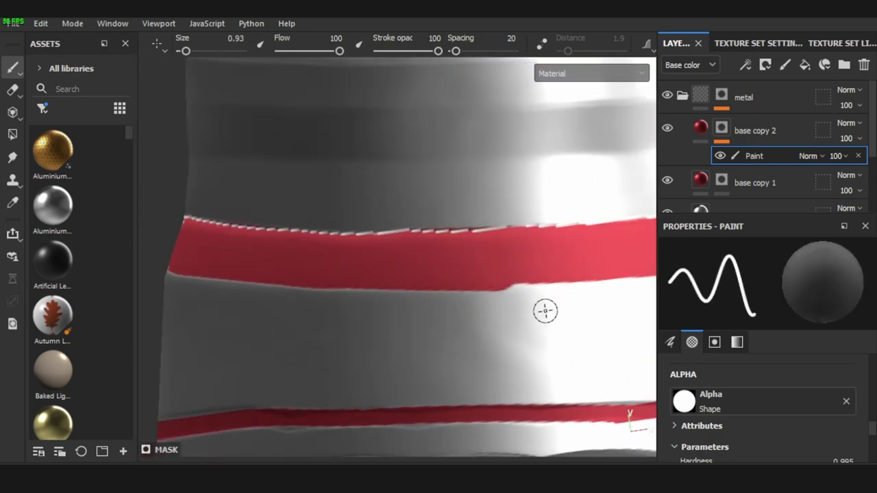
left_click_drag(544, 310, 280, 317, "alt")
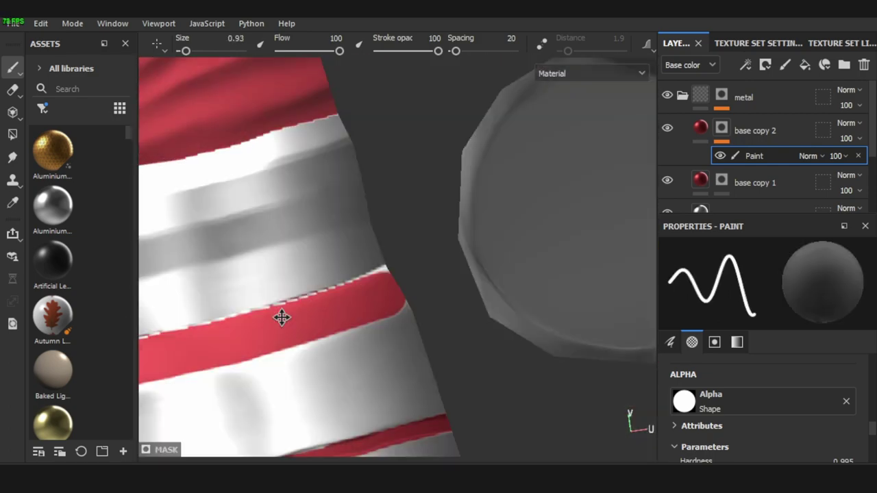
scroll(280, 317, "down", 3)
scroll(382, 383, "up", 5)
left_click_drag(382, 383, 372, 245, "alt")
scroll(372, 245, "down", 3)
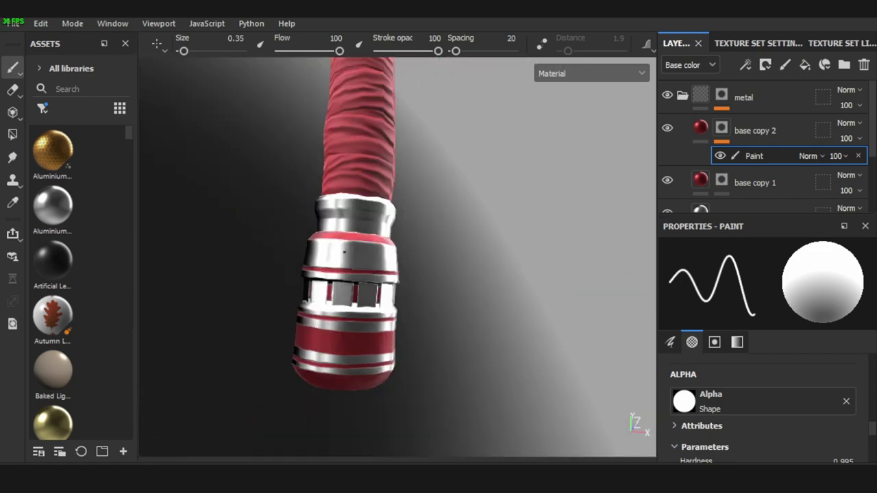
scroll(368, 276, "up", 5)
mouse_move(368, 276)
left_mouse_down("alt")
mouse_move(358, 223)
mouse_move(254, 239)
left_mouse_up("alt")
mouse_move(352, 250)
left_mouse_down()
mouse_move(475, 256)
mouse_move(198, 293)
mouse_move(343, 257)
mouse_move(362, 304)
left_mouse_up()
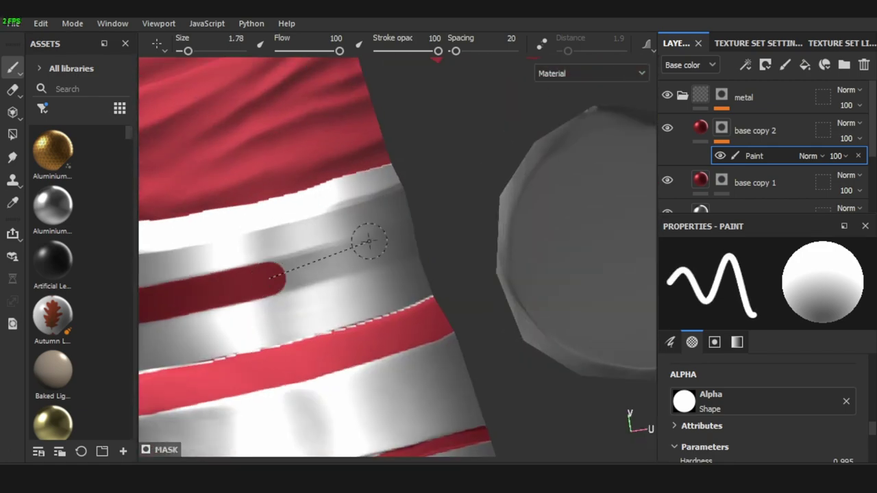
Bring the top cap and axe head into view and add a new fill layer
scroll(362, 304, "down", 3)
scroll(362, 303, "down", 2)
left_click_drag(398, 208, 376, 329, "alt")
scroll(376, 329, "up", 3)
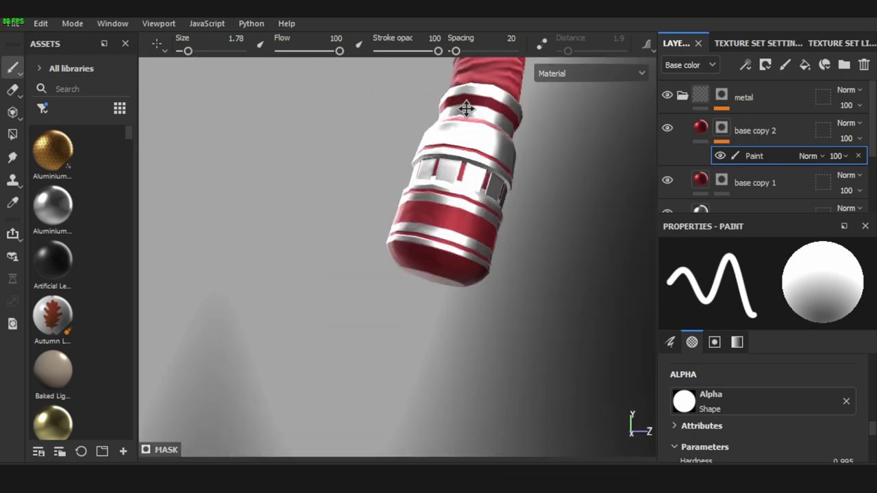
scroll(398, 208, "down", 3)
scroll(377, 330, "up", 4)
scroll(376, 329, "down", 3)
left_click_drag(460, 78, 411, 205, "alt")
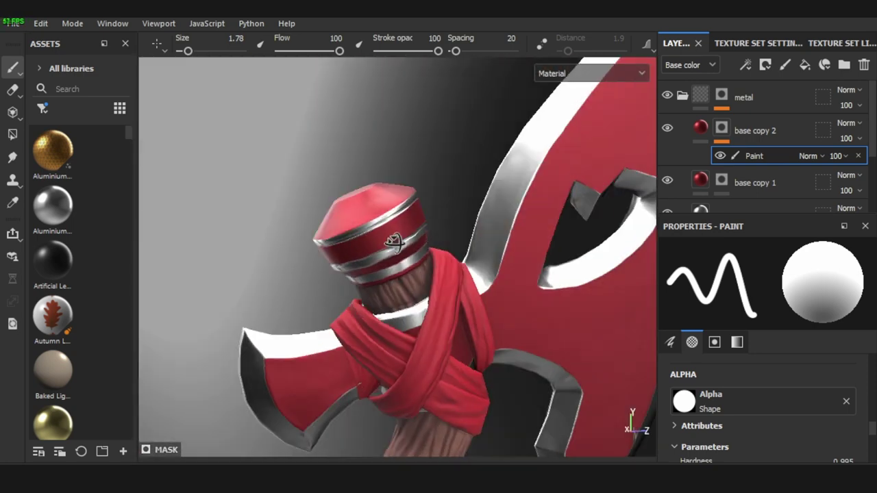
left_click(805, 64)
Rename the new fill layer 'scratches' and give it a black mask with a Fill effect
double_click(739, 130)
type("scratches")
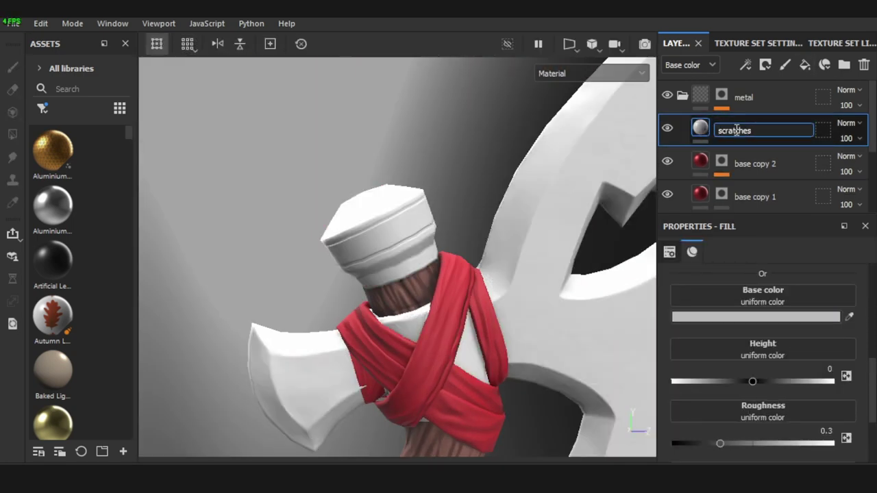
key("Return")
left_click(765, 64)
left_click(758, 318)
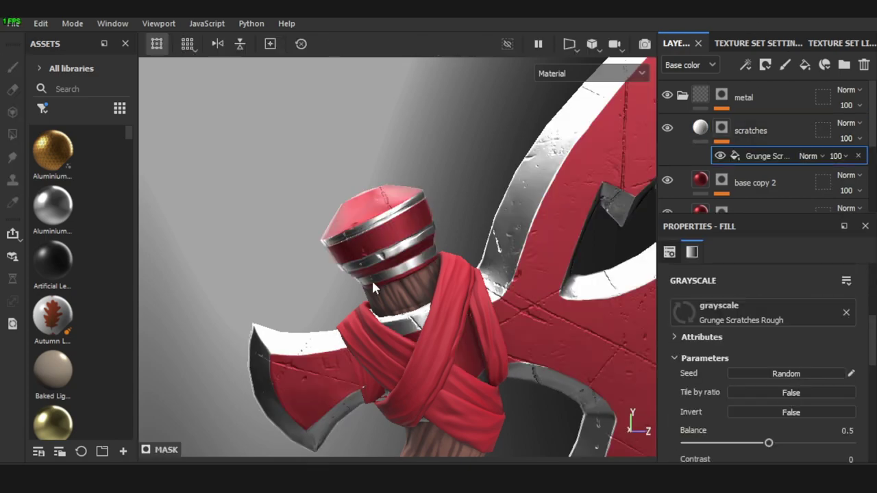
left_click(669, 251)
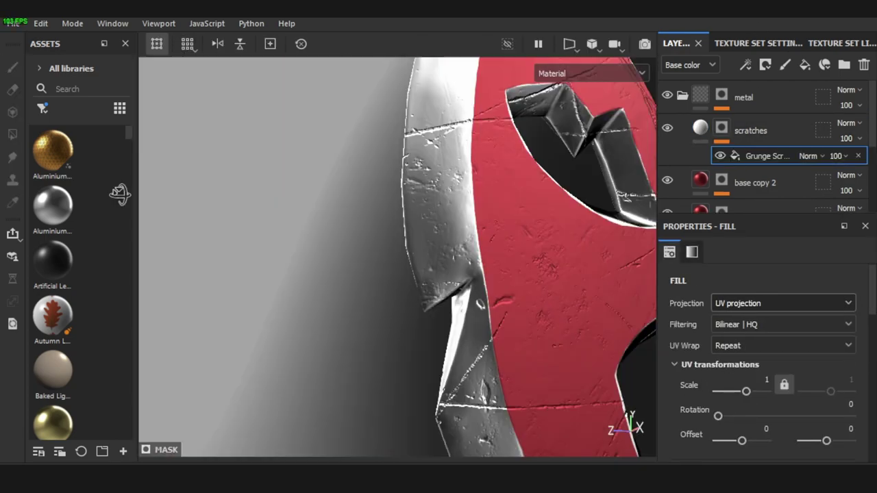
Set the Grunge Scratches Rough fill to Scratch Tiling 2, Scratch Blur 0.3, Double Scratch 0.47
left_click_drag(117, 196, 370, 254, "alt")
scroll(830, 315, "down", 5)
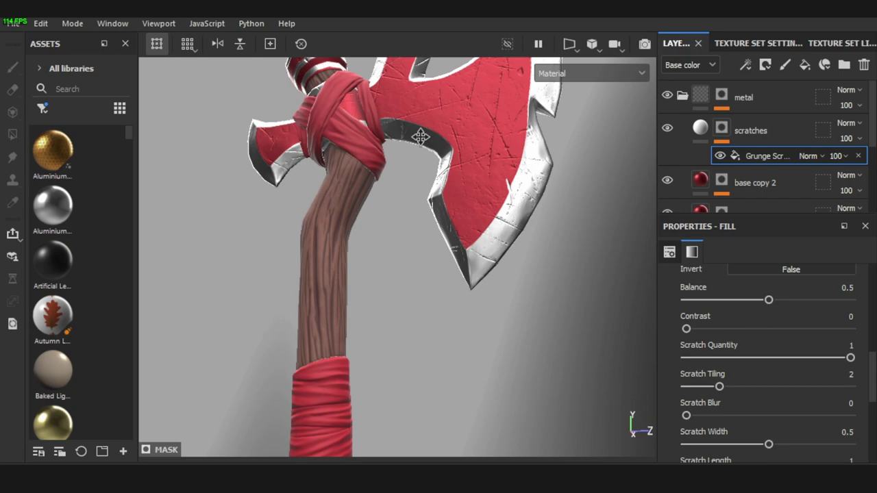
left_click_drag(685, 386, 719, 387)
left_click_drag(686, 415, 735, 416)
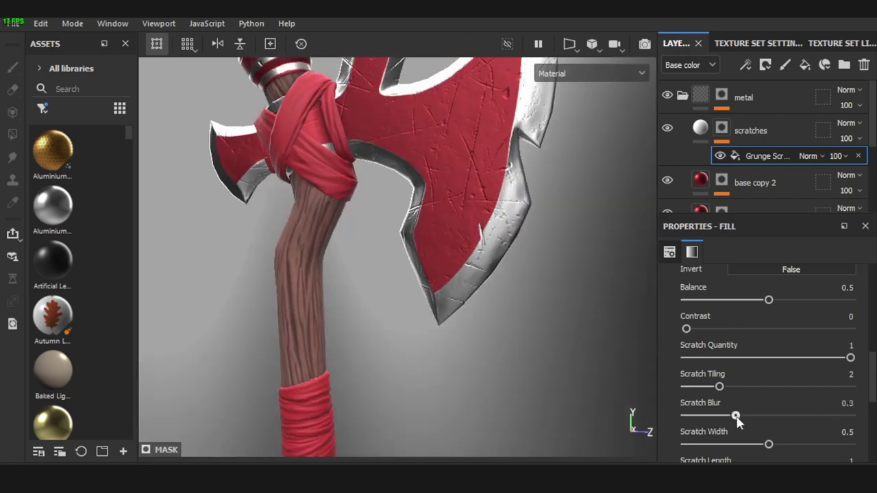
scroll(757, 336, "down", 3)
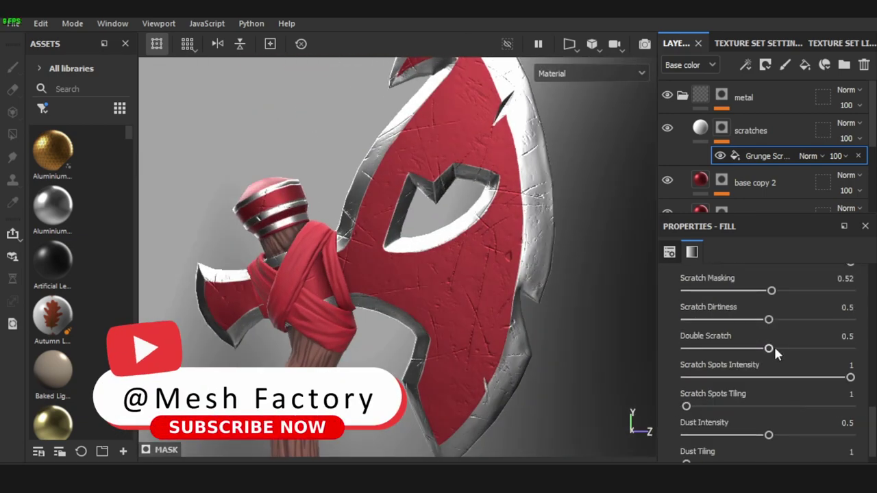
left_click_drag(770, 349, 765, 349)
scroll(767, 356, "up", 3)
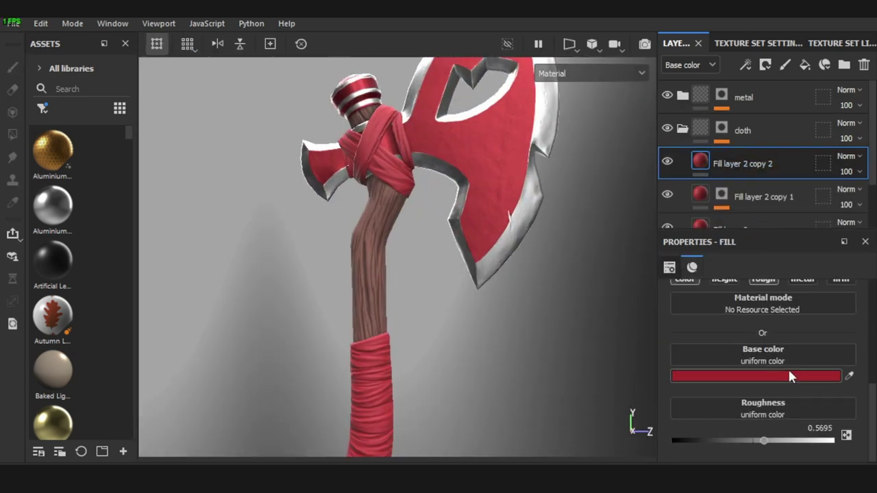
Apply the Dirt Cavities smart mask to the cloth layer with Top/Down Gradient 0.75, then select the wood base layer
left_click_drag(136, 180, 189, 180)
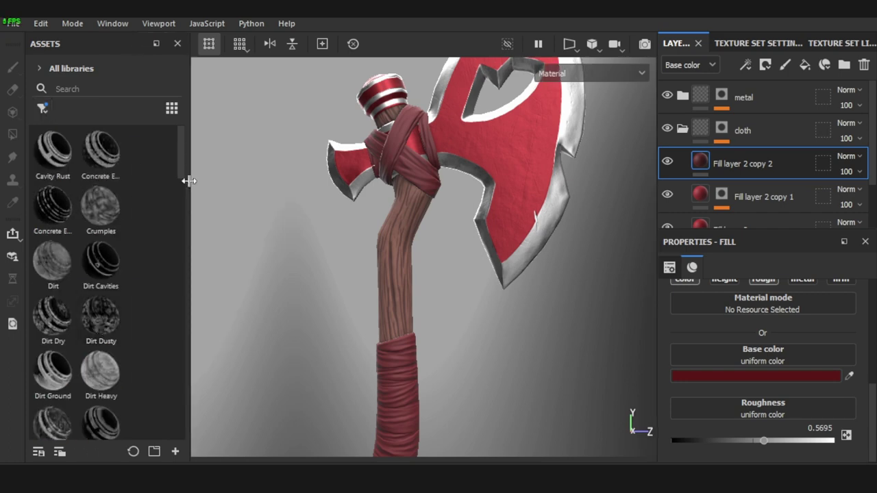
left_click_drag(96, 276, 700, 164)
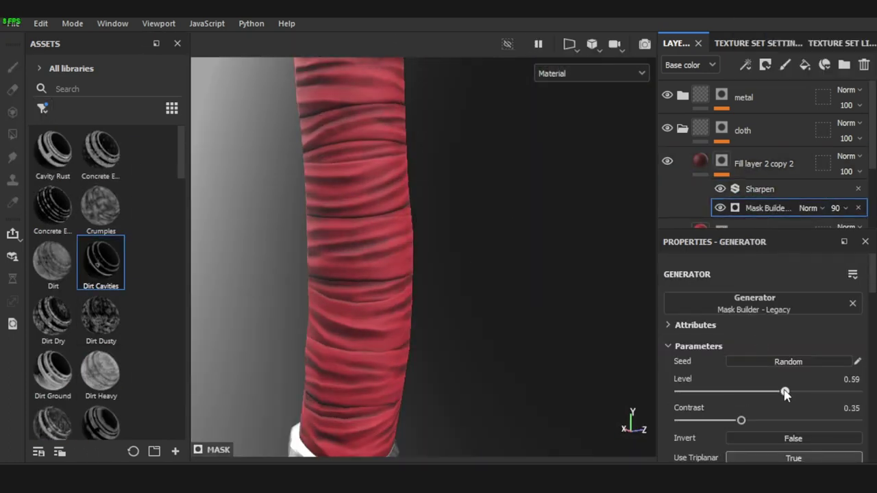
left_click_drag(769, 414, 835, 414)
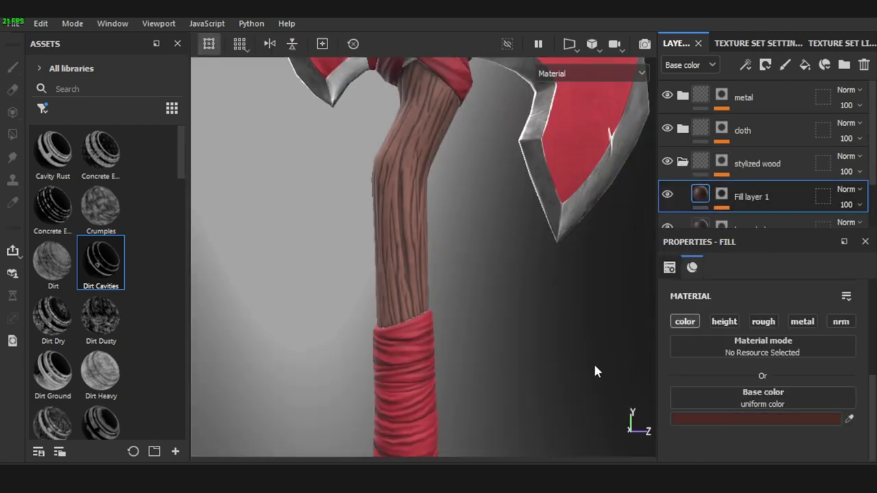
scroll(740, 171, "down", 2)
left_click(671, 201)
scroll(660, 265, "down", 1)
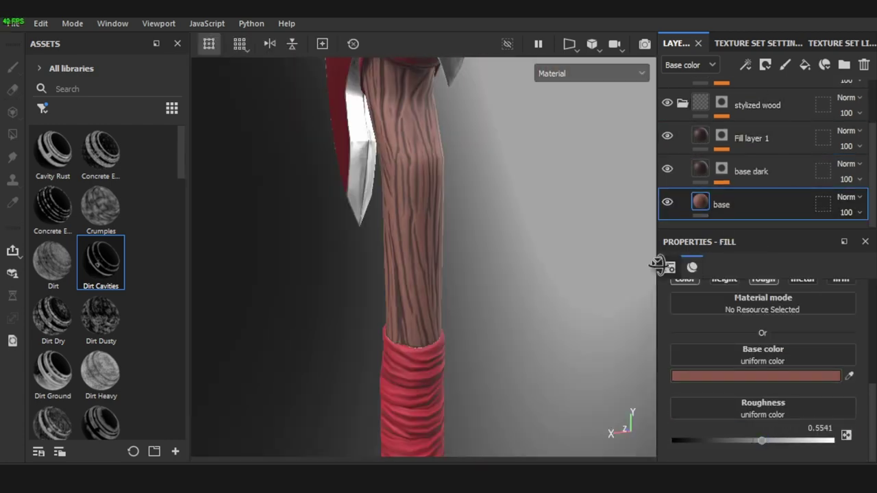